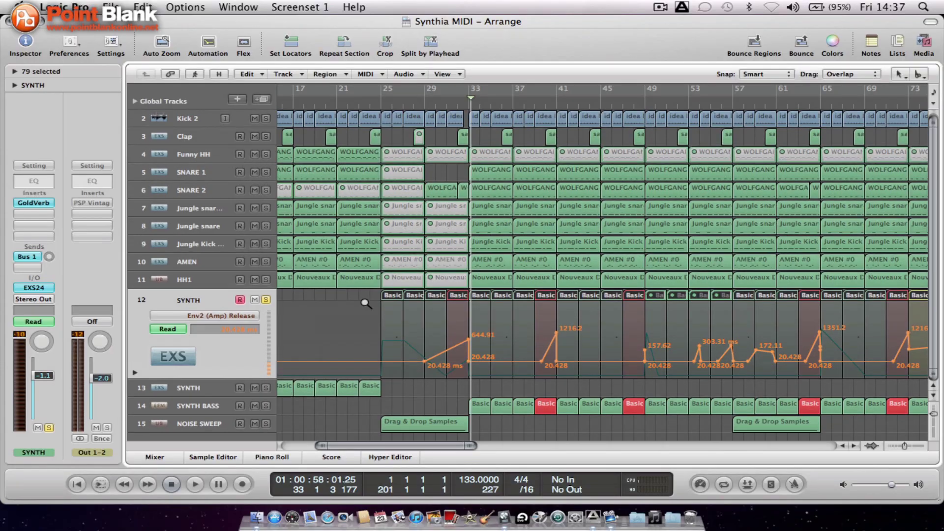
- Open the EXS24 sampler of SYNTH track 12 and move its window clear of the bars 29–33 ruler area
scroll(365, 303, down, 3)
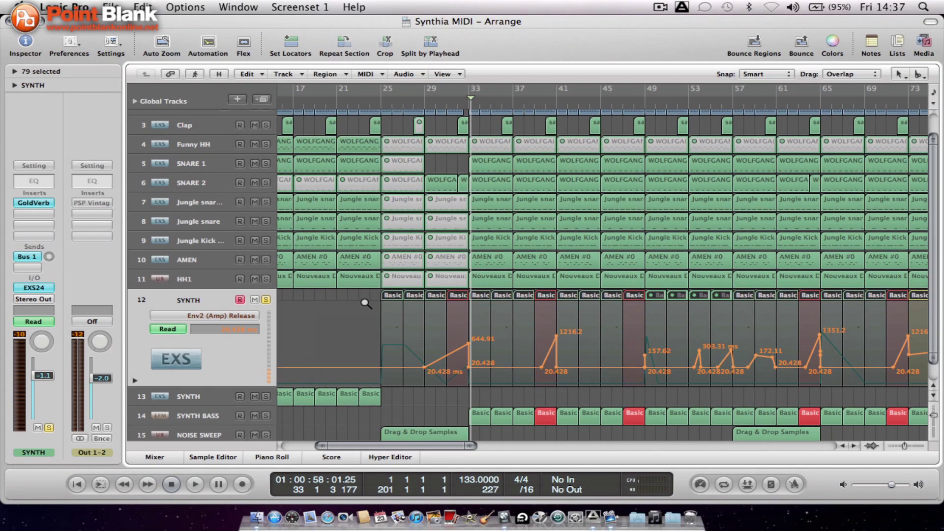
key(ctrl+alt+Right)
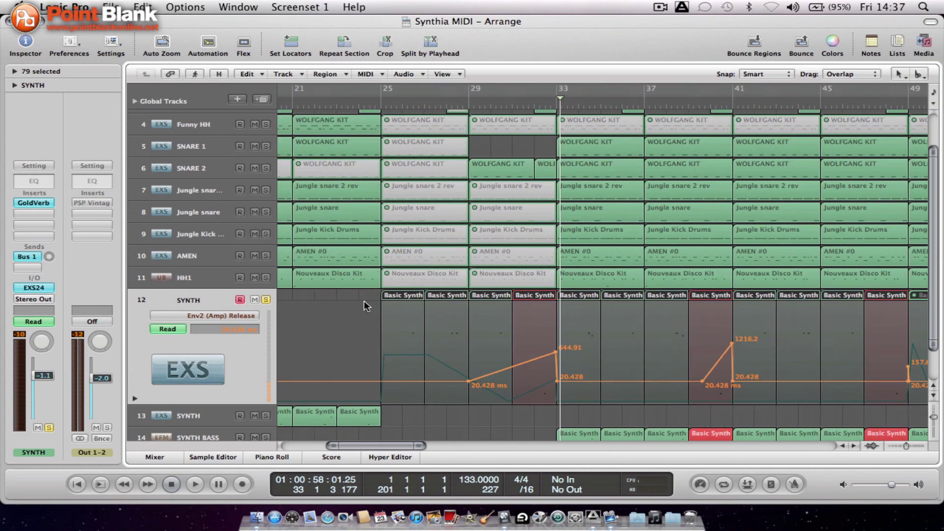
click(32, 287)
drag(432, 57, 435, 35)
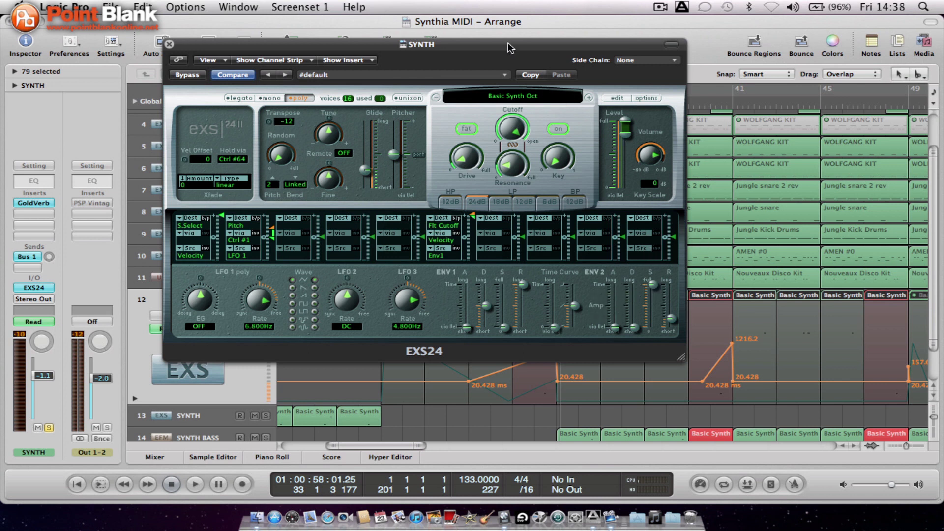
drag(502, 48, 887, 195)
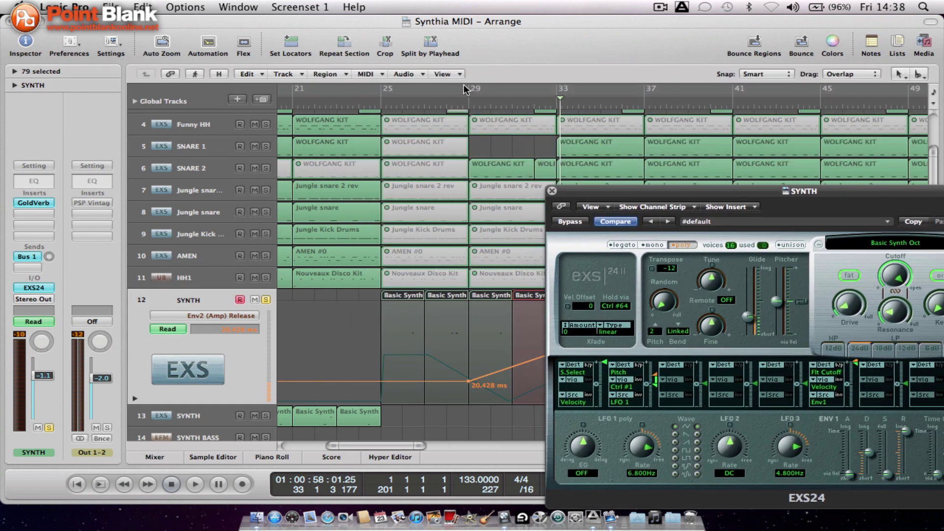
- Set a cycle range from bar 29 to bar 33 and play it
click(474, 97)
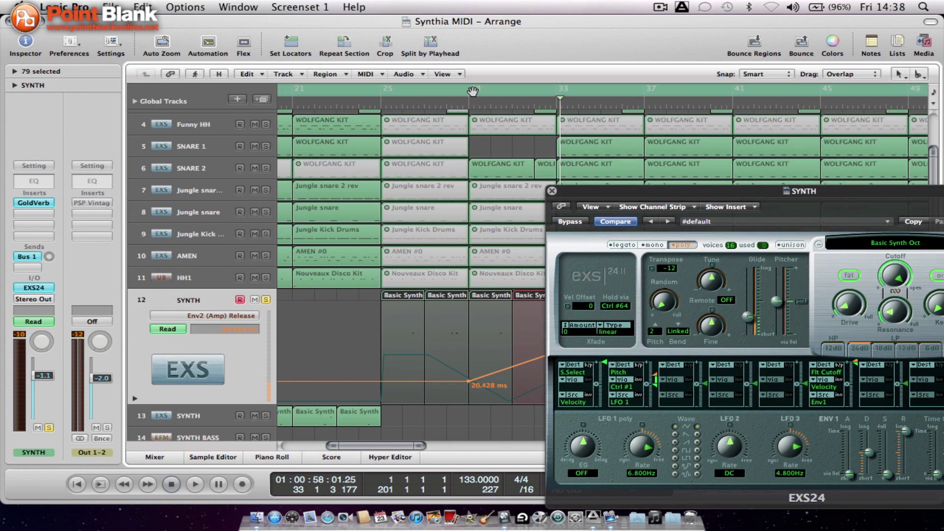
click(473, 92)
drag(469, 93, 562, 103)
key(space)
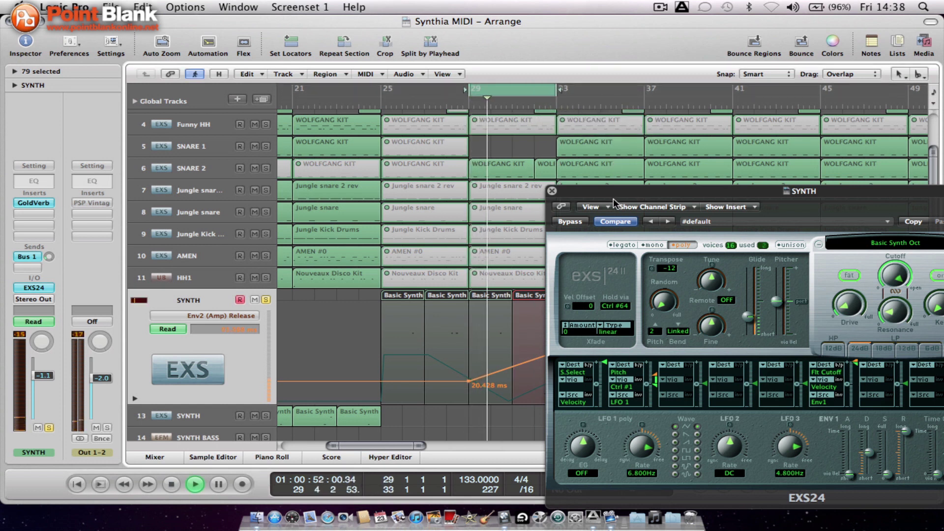
- Reposition the SYNTH track's EXS24 window, check its Env 2 release slider against the automation, and close the sampler
drag(615, 191, 2, 13)
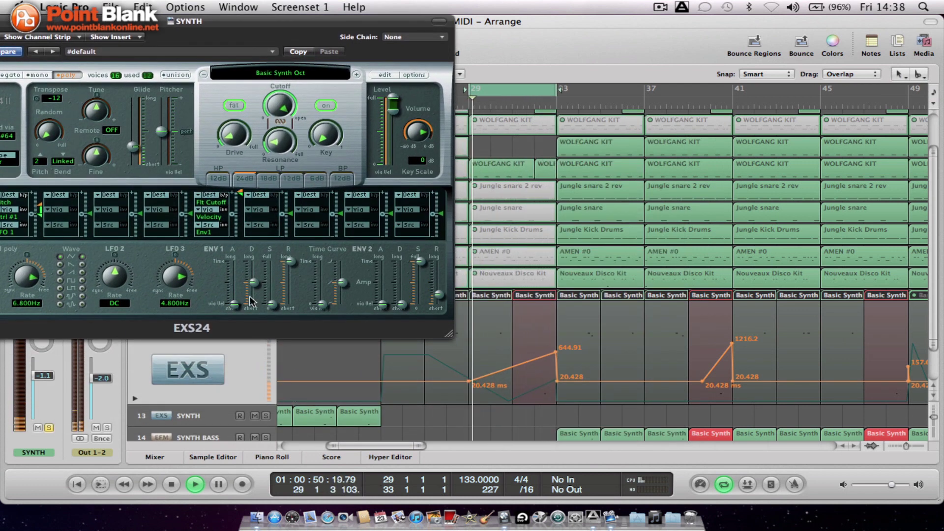
drag(9, 28, 82, 104)
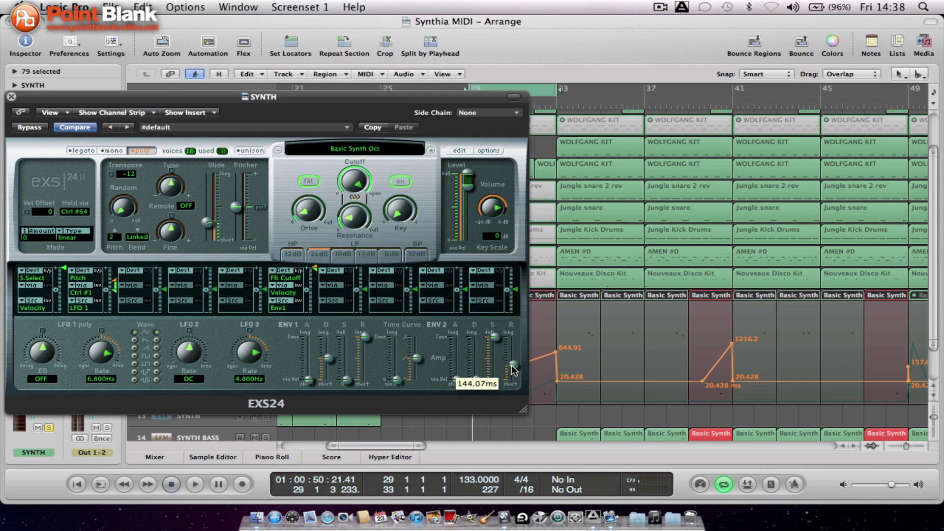
click(11, 97)
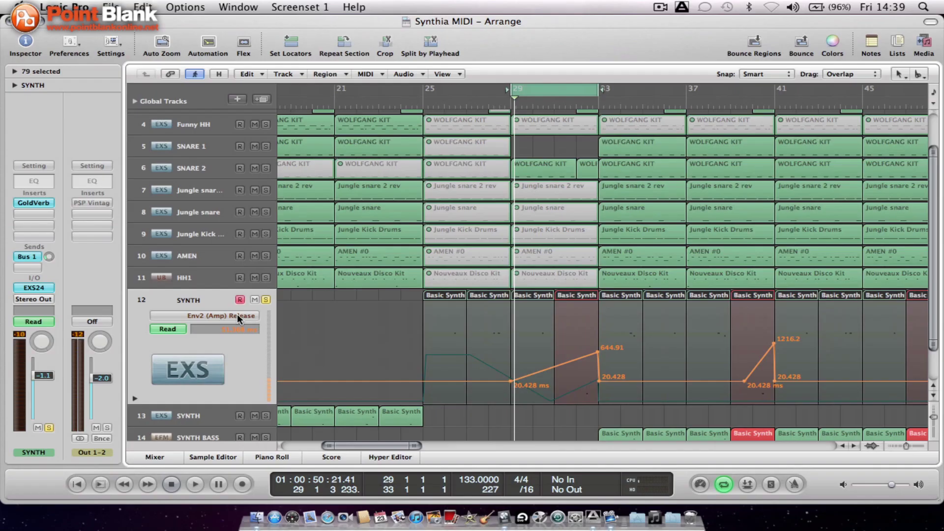
- Display the SYNTH track's Send 1 (Aux 1) automation and inspect the Echo and GoldVerb effects on Aux 1
click(237, 313)
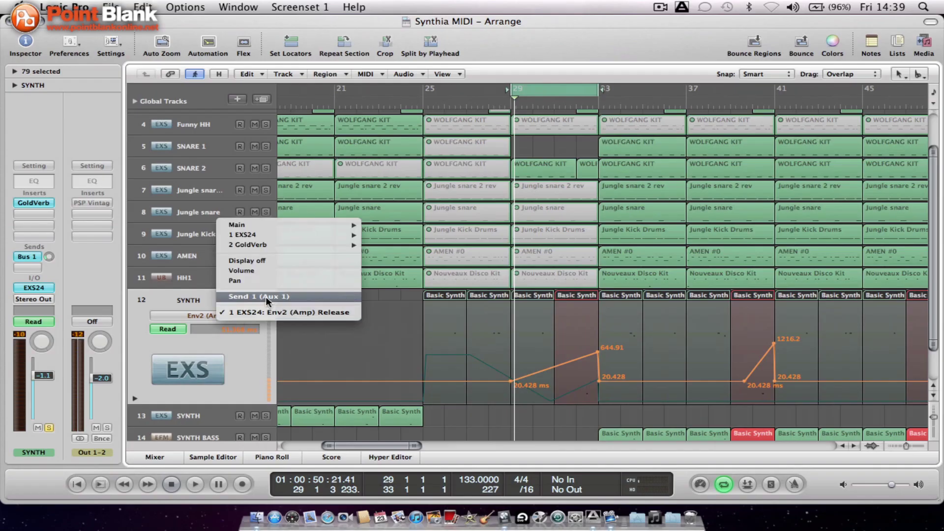
click(265, 296)
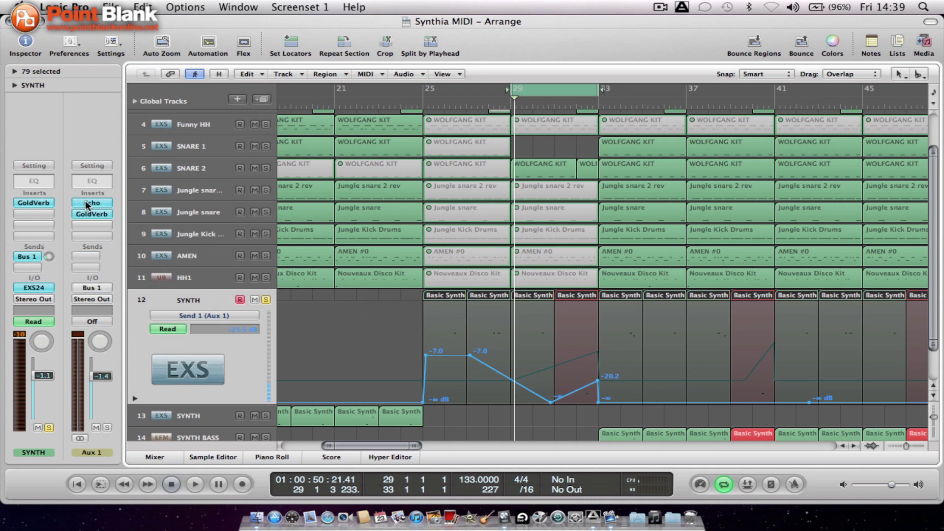
click(87, 204)
drag(116, 54, 661, 56)
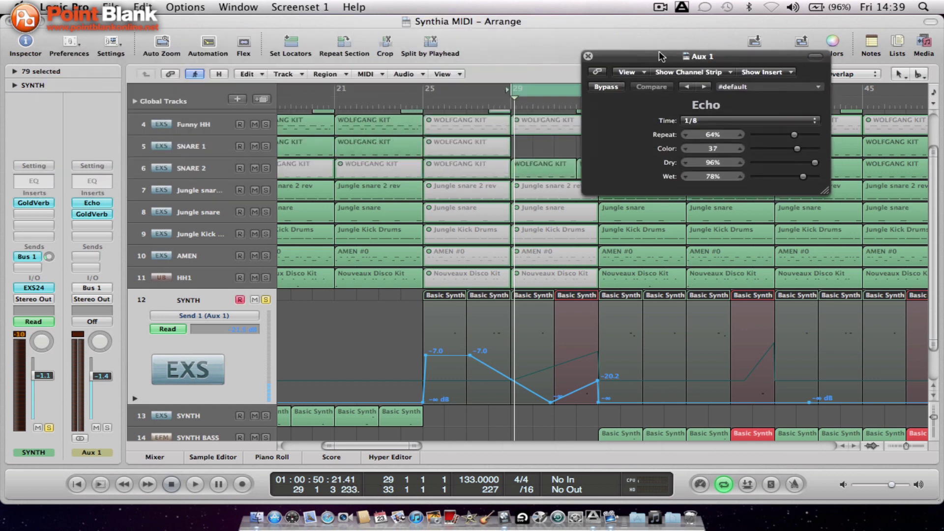
click(79, 214)
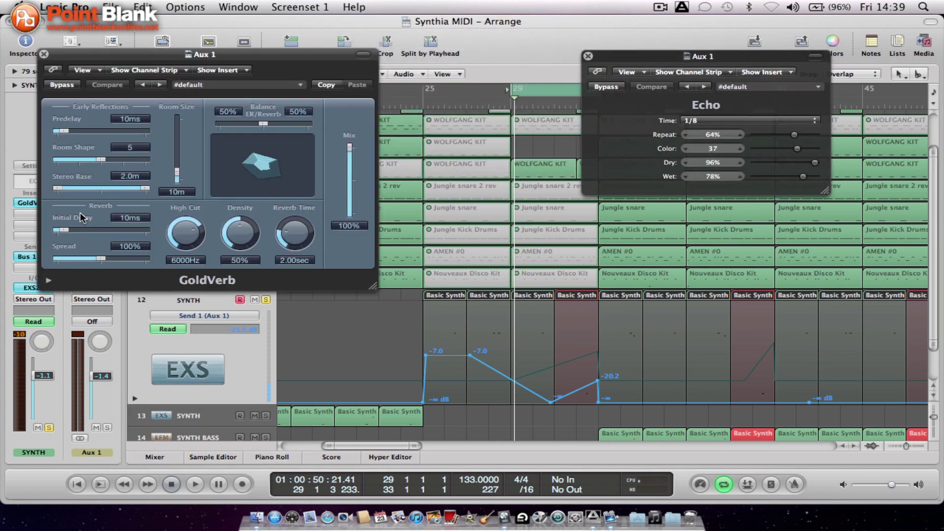
drag(159, 57, 264, 38)
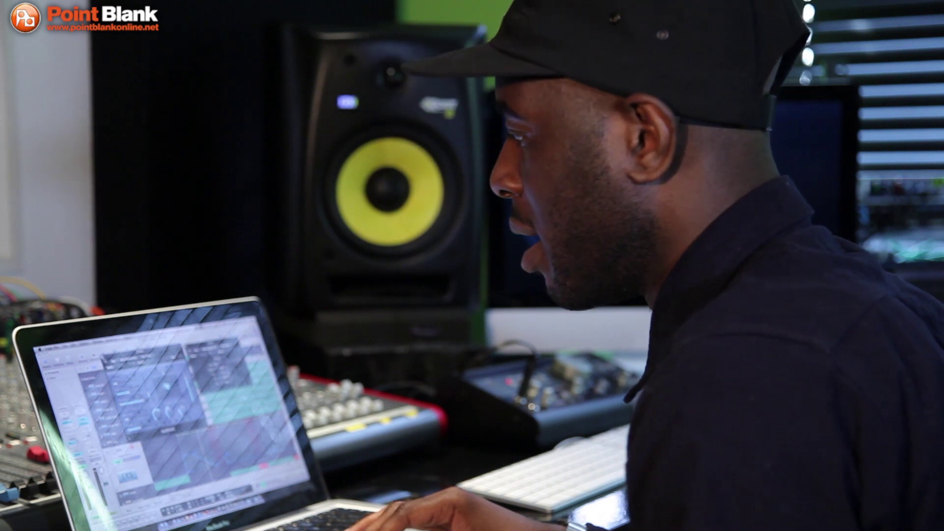
key(super+w)
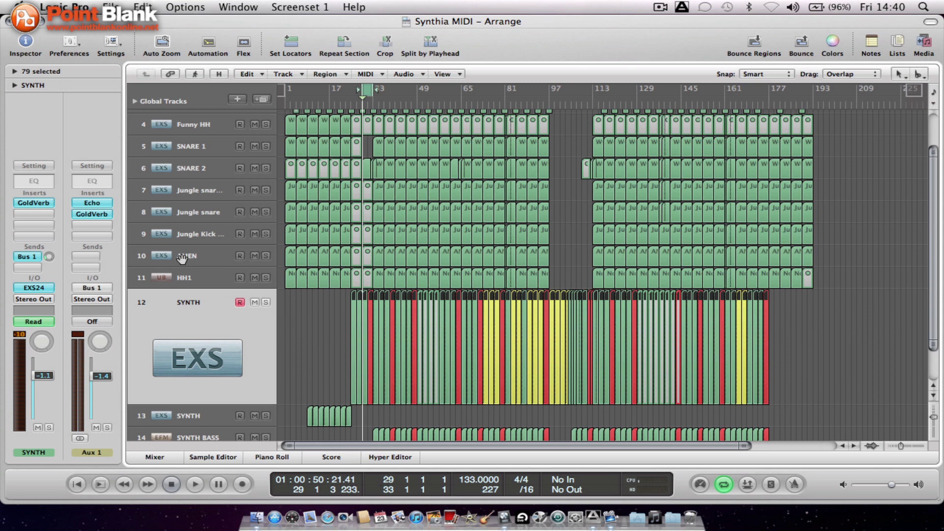
- Set a cycle range from bar 1 to bar 7 at the song's start and begin playback
scroll(181, 259, up, 3)
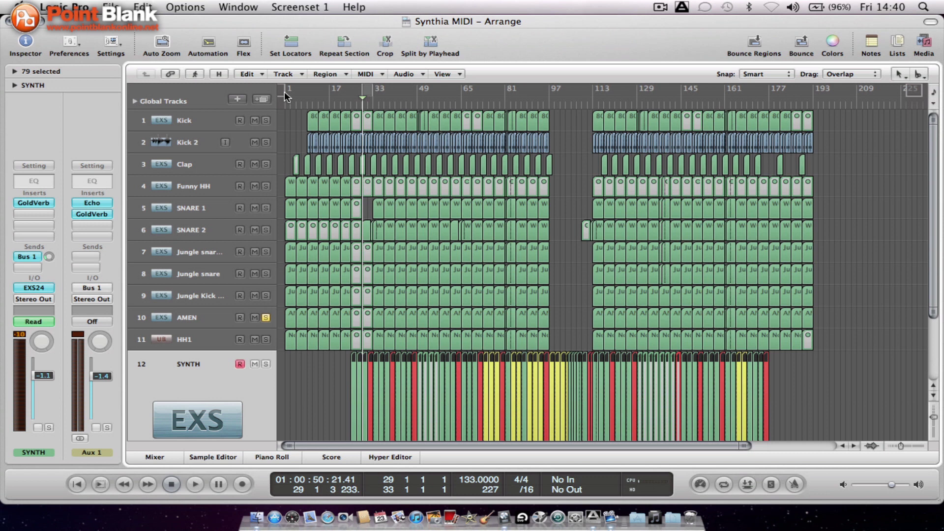
drag(297, 90, 299, 99)
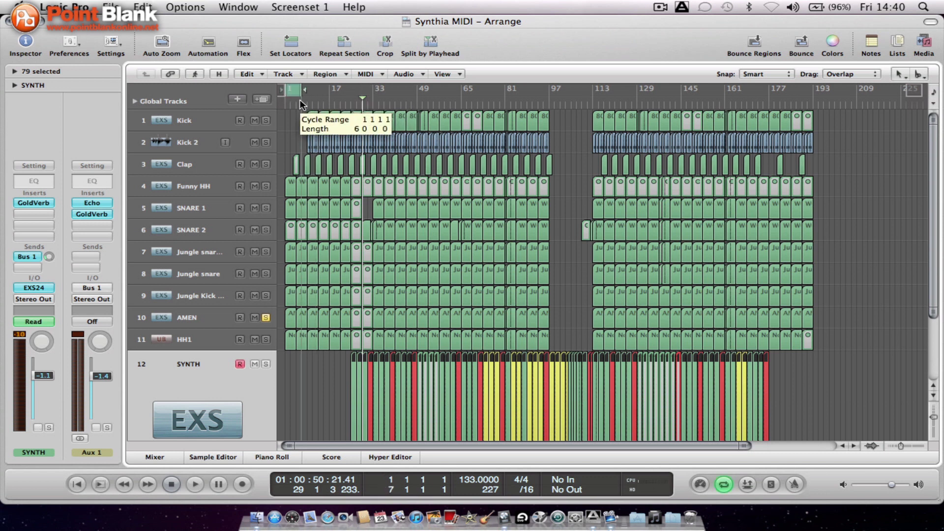
key(space)
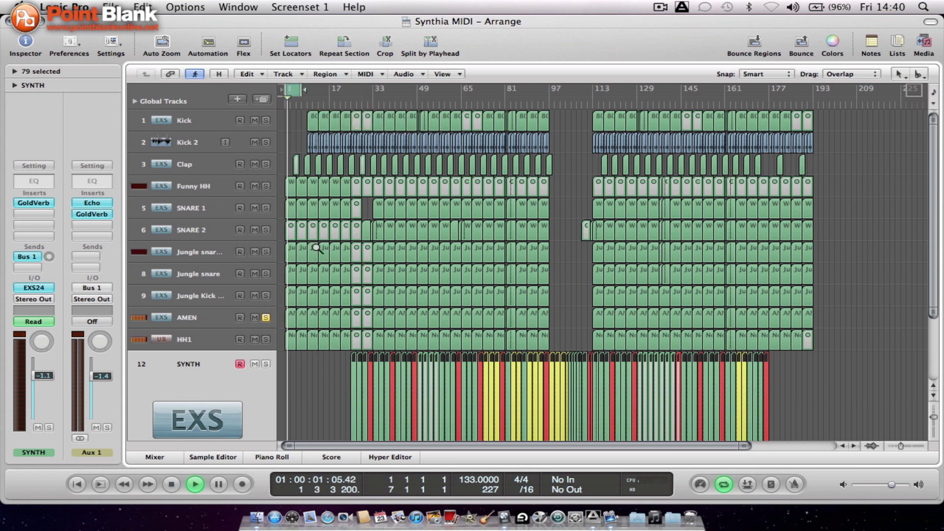
- Shorten the cycle range to end at bar 5 and stop playback
key(ctrl+Right)
key(ctrl+Right)
key(ctrl+Right)
key(ctrl+Right)
key(ctrl+Right)
key(ctrl+Right)
key(ctrl+Right)
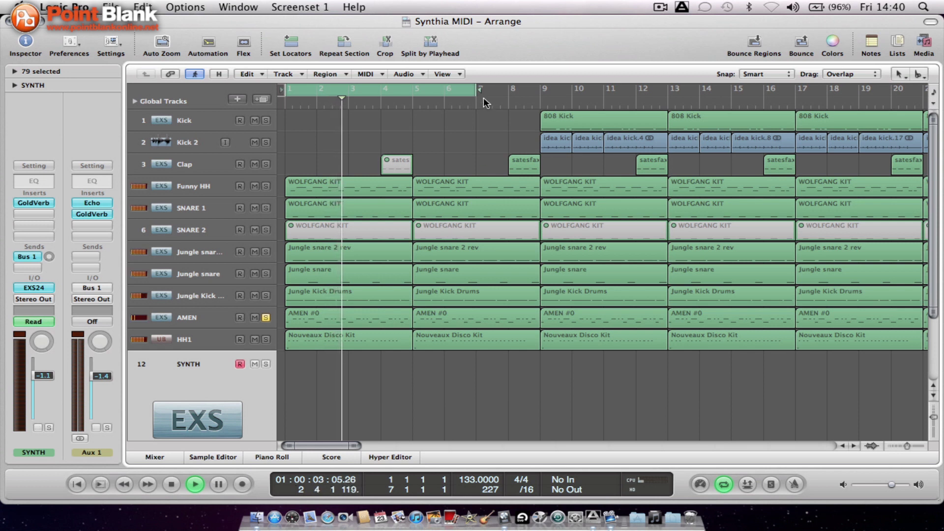
drag(475, 90, 412, 94)
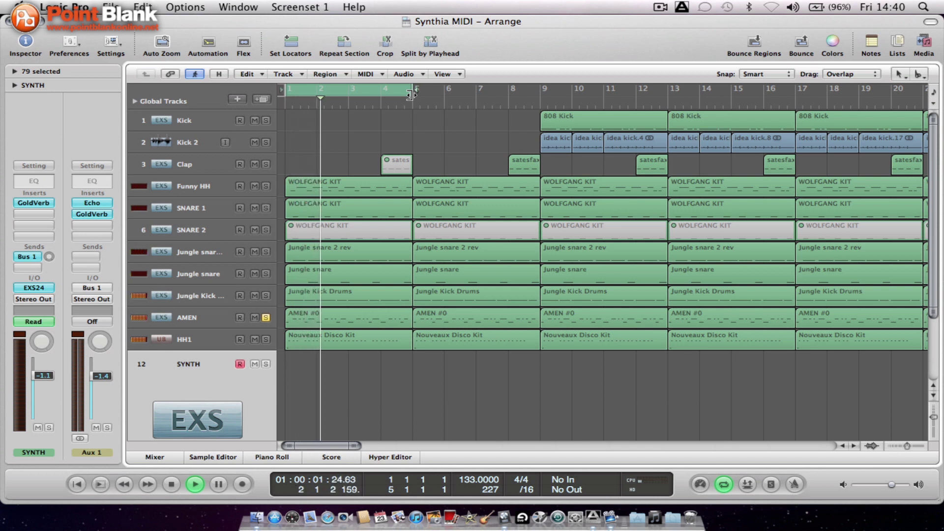
key(space)
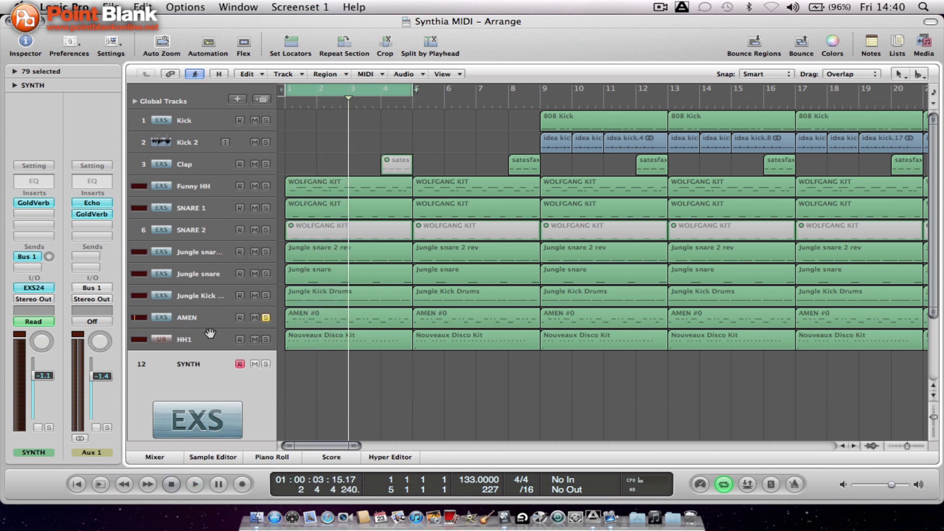
- Inspect the AMEN track's EXS24 sampler and its first region's notes in the Piano Roll, closing both views
click(199, 320)
click(28, 287)
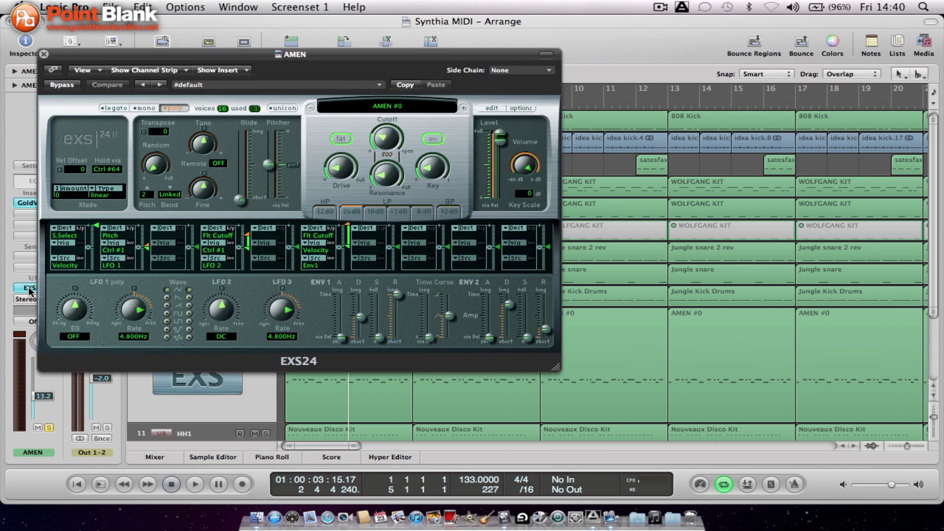
click(43, 54)
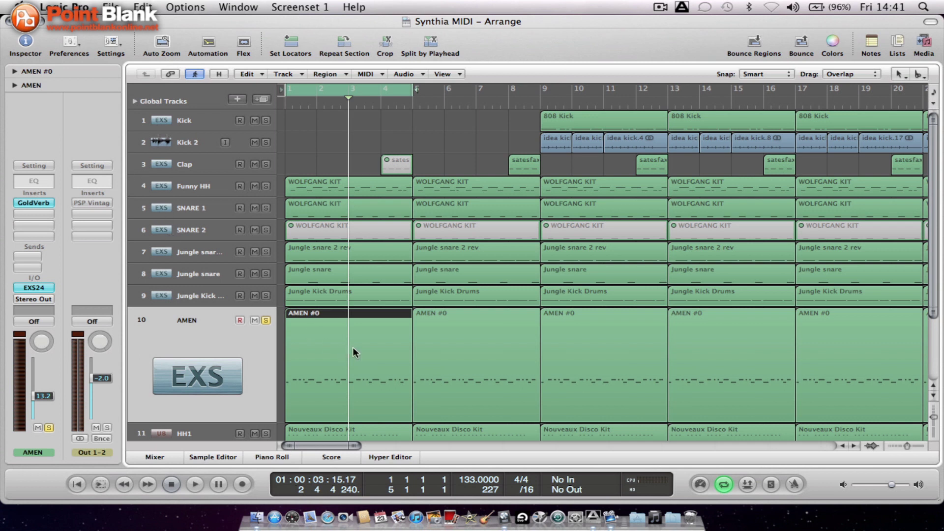
double_click(337, 324)
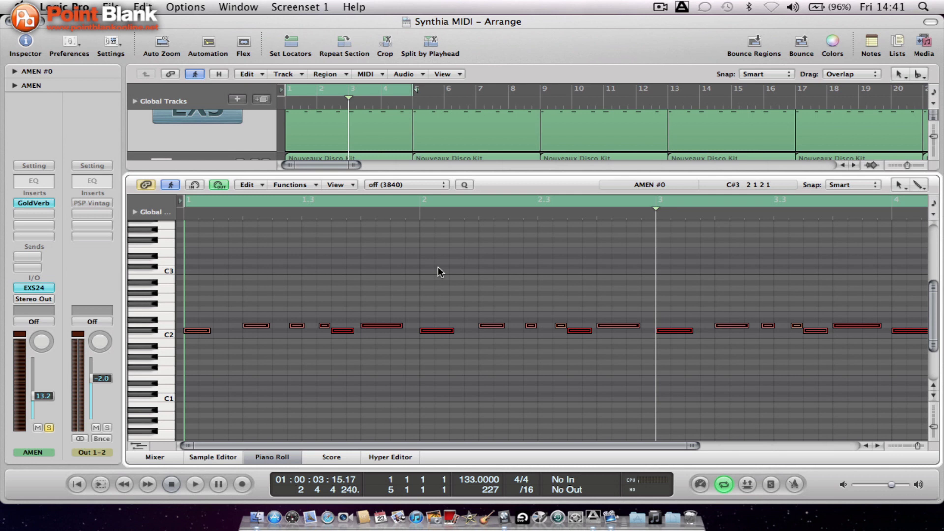
drag(394, 173, 407, 432)
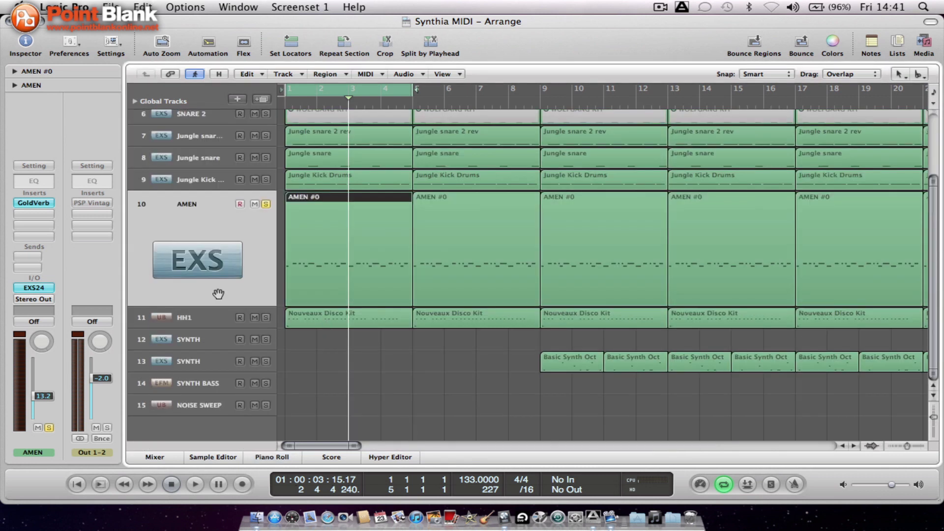
- Solo the Jungle snare 2 rev track instead of AMEN during playback and inspect its first region in the Piano Roll
click(187, 185)
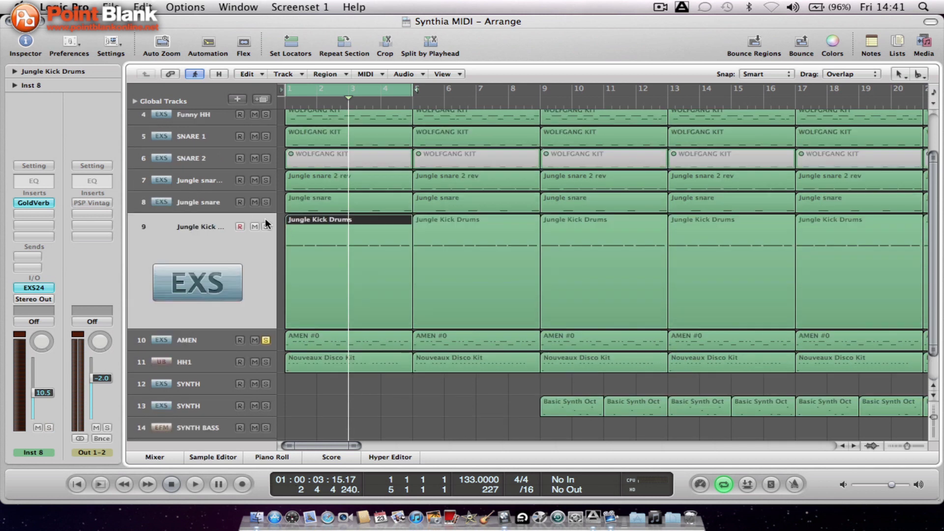
click(265, 181)
key(space)
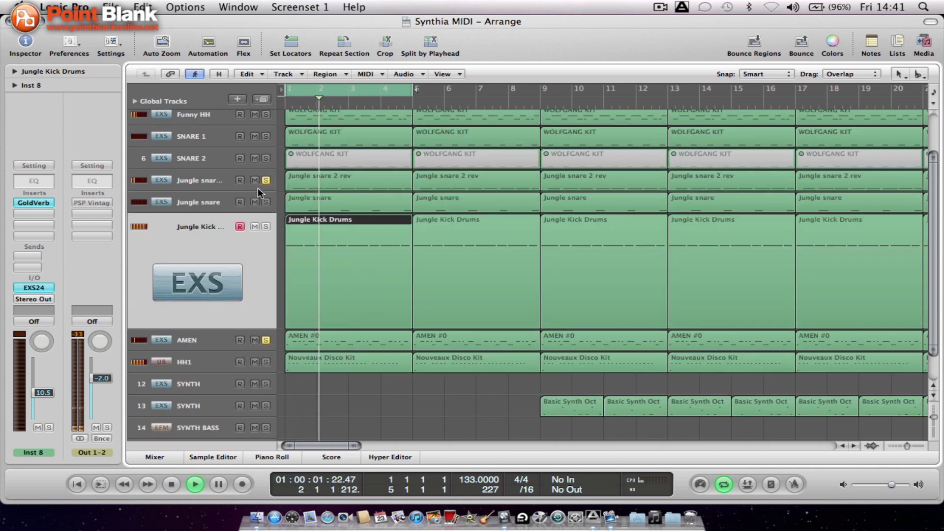
click(216, 187)
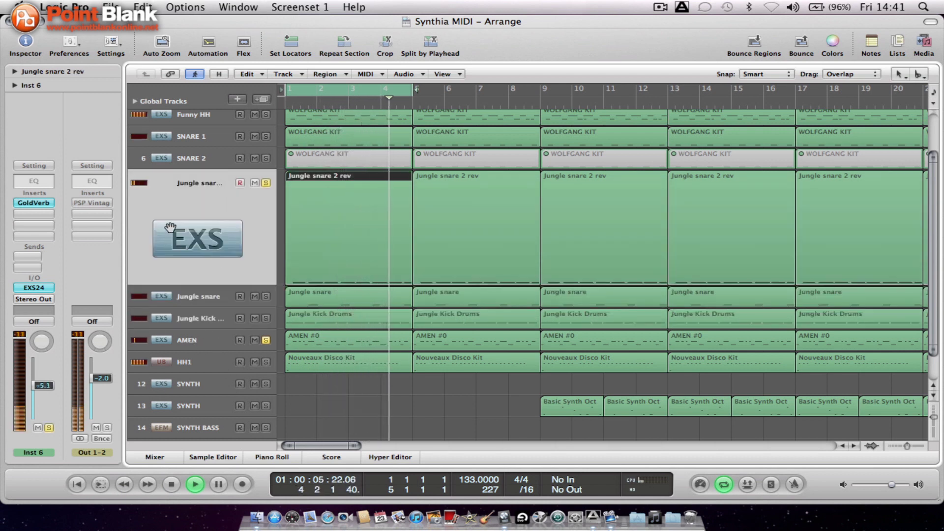
click(265, 340)
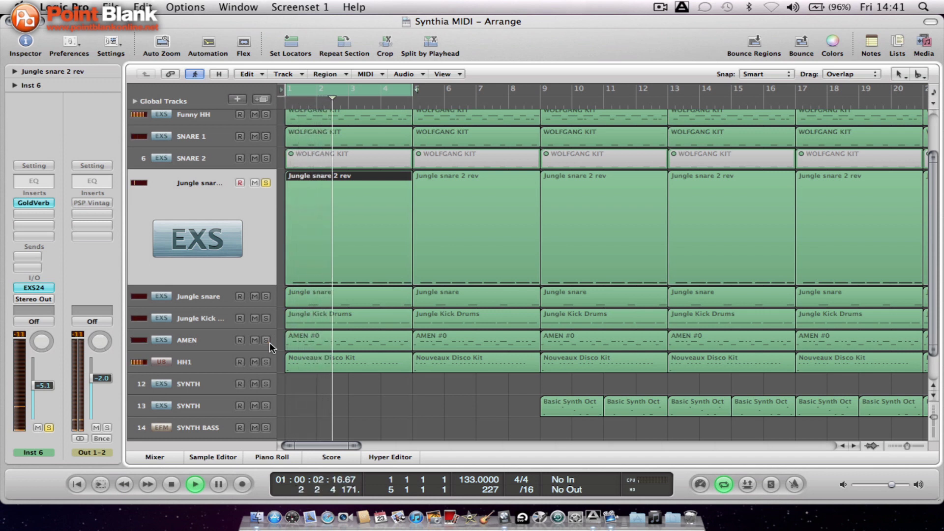
double_click(365, 261)
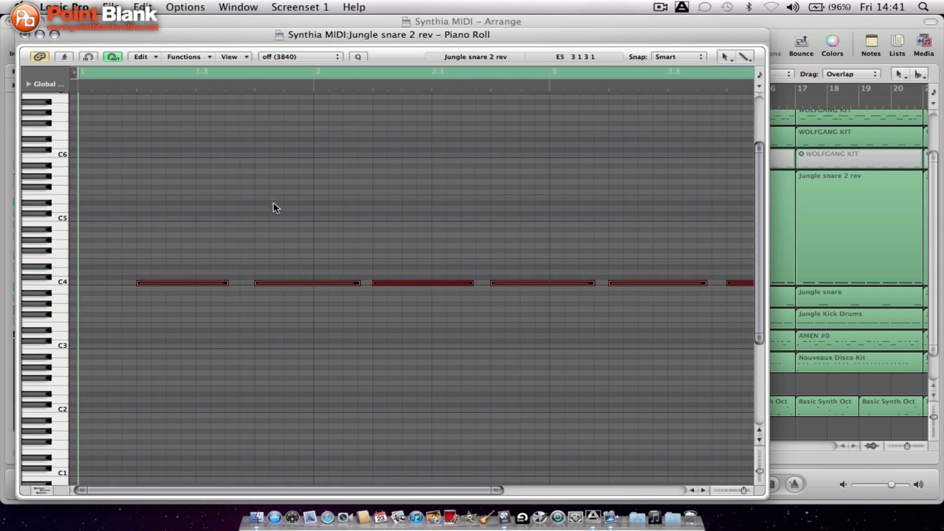
click(24, 35)
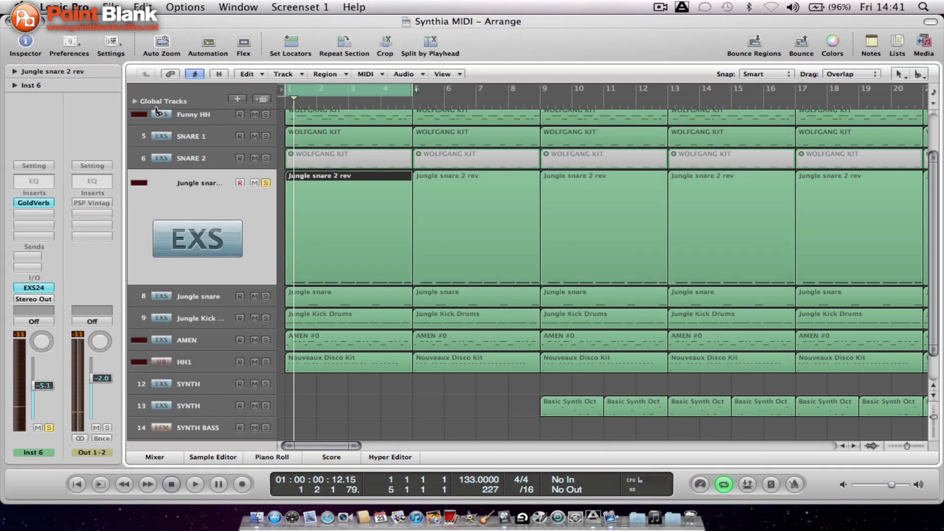
- Solo Jungle snare track 8 in place of track 7 and play the loop from its start
click(187, 297)
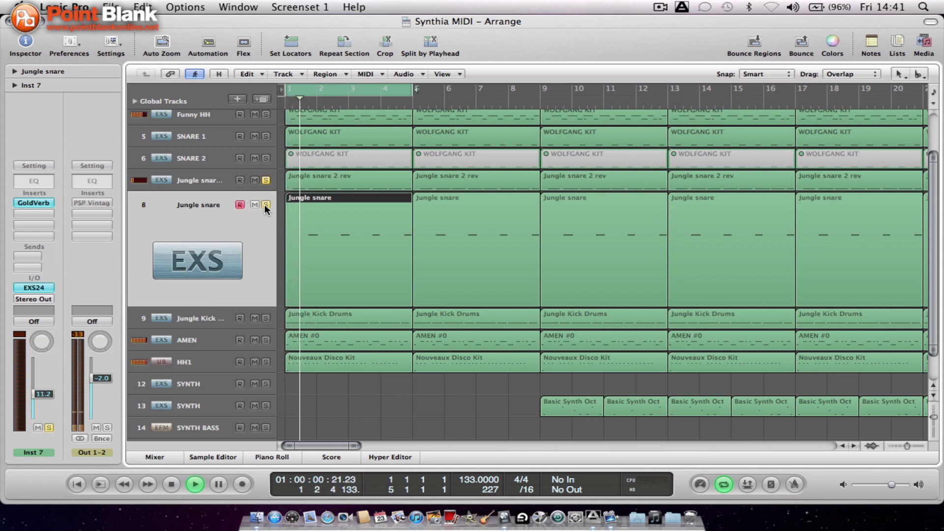
click(266, 179)
key(Return)
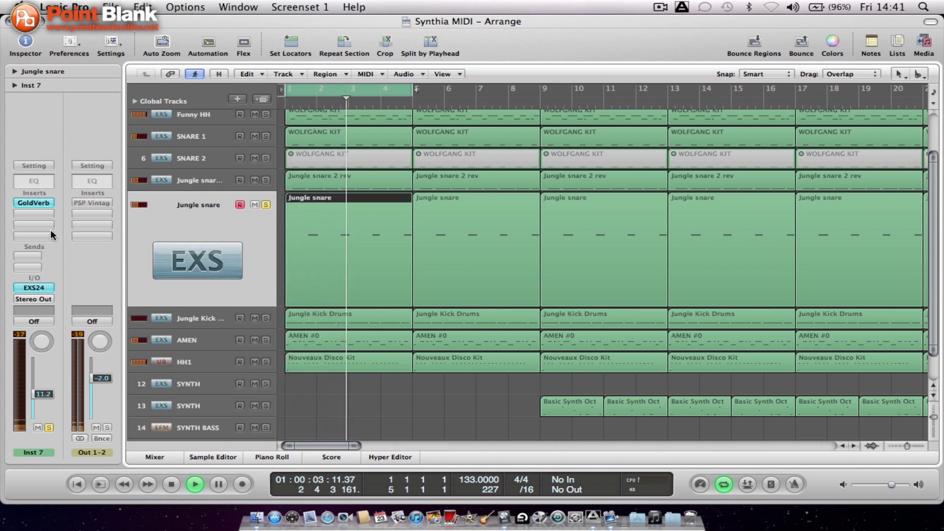
- Open the Jungle snare track's EXS24 sampler and adjust its filter cutoff
click(40, 285)
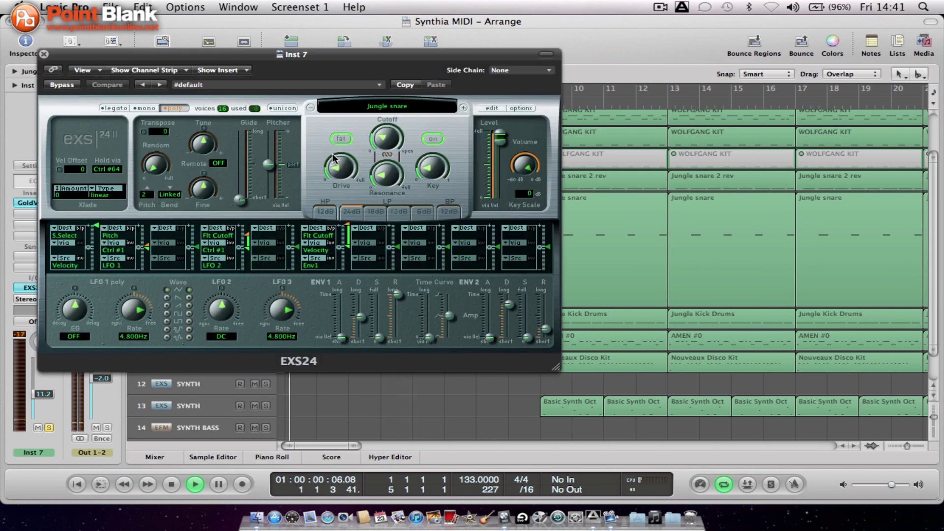
mouse_move(370, 141)
mouse_down()
mouse_move(385, 151)
mouse_move(370, 89)
mouse_move(383, 145)
mouse_up()
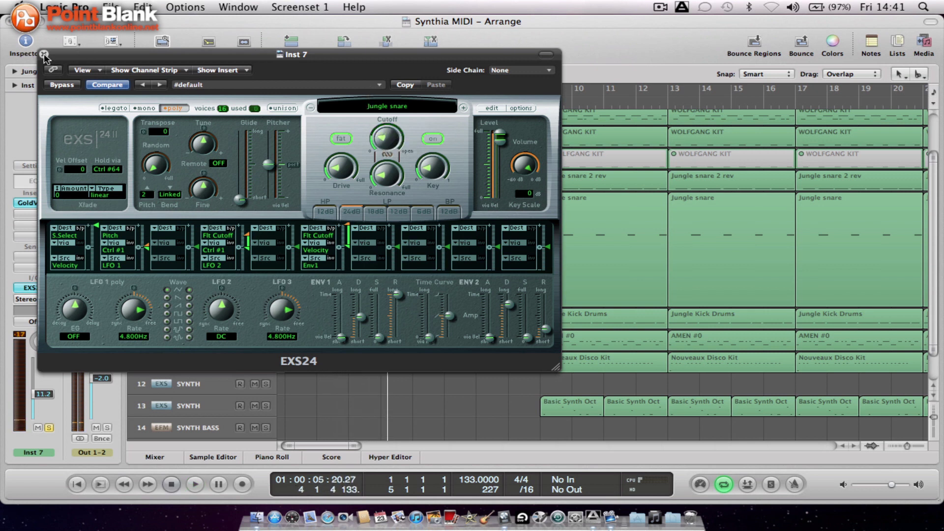
- Close the Jungle snare's sampler and inspect the Funny HH track's EXS24 during playback, closing it as well
click(44, 55)
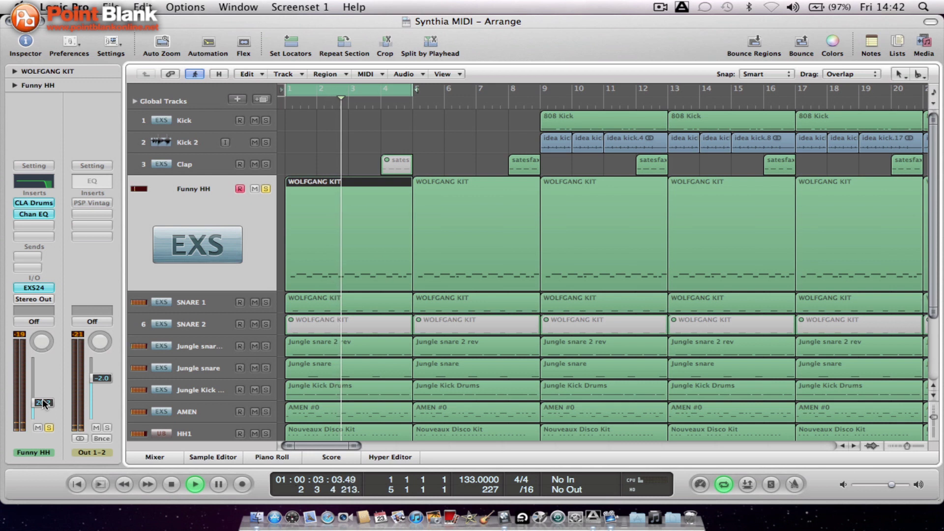
click(39, 287)
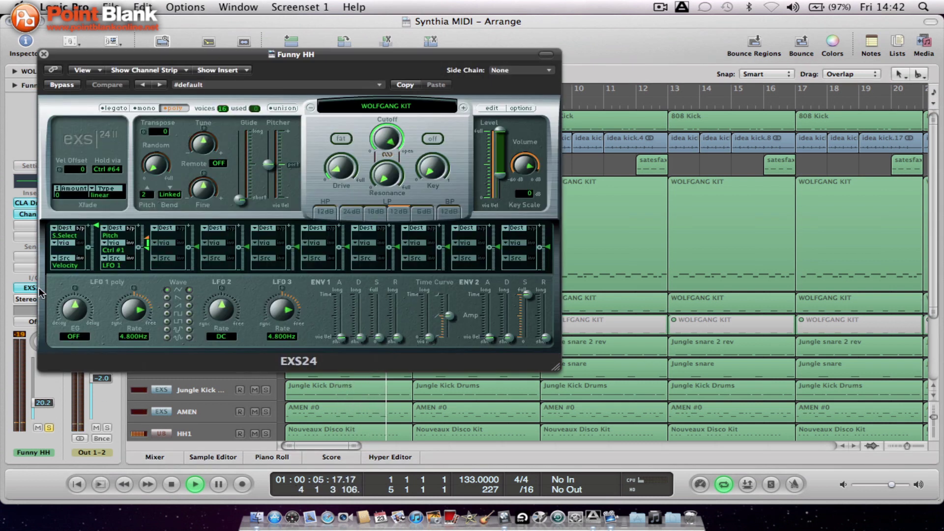
click(44, 54)
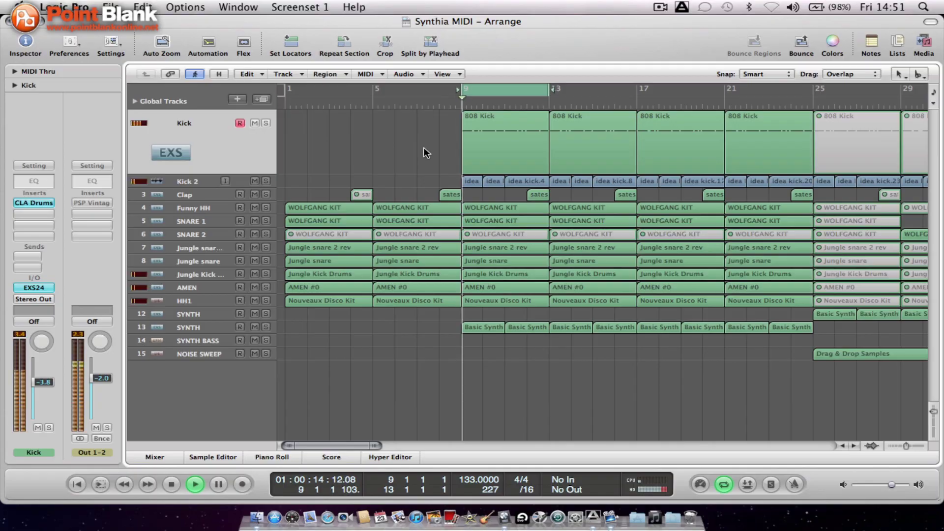
- Audition the Kick and Kick 2 tracks soloed in turn, stopping playback and clearing the solo
click(265, 123)
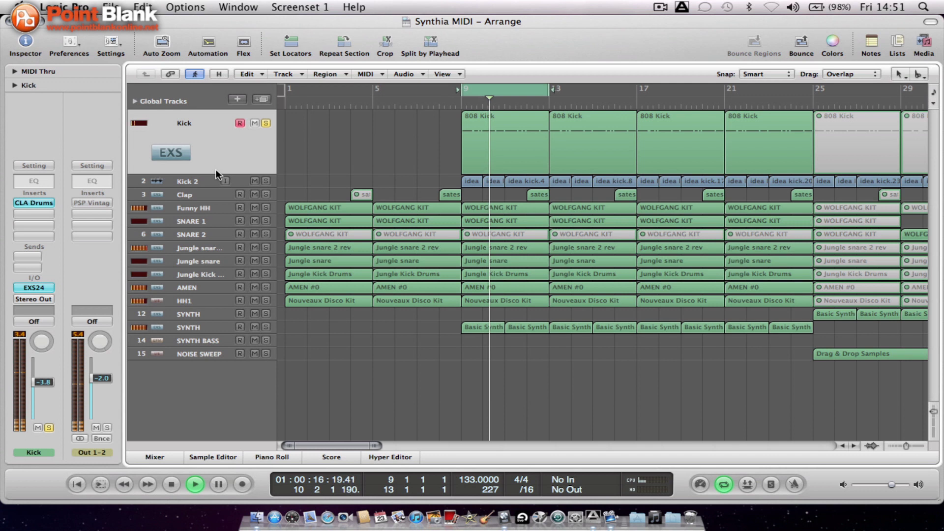
key(space)
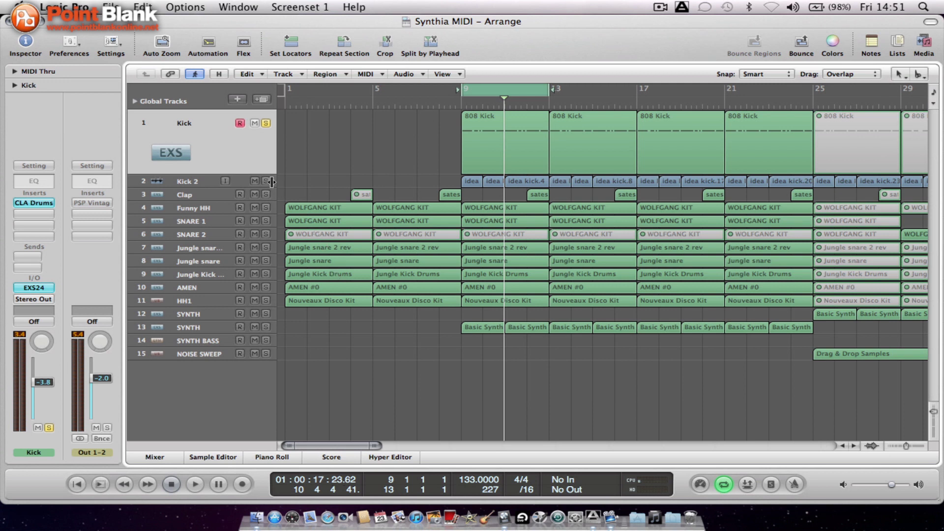
key(space)
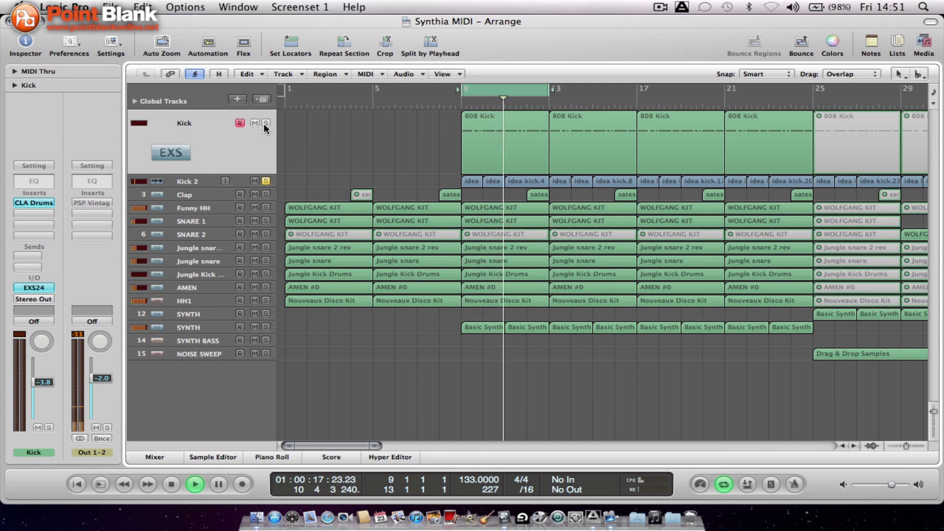
click(191, 182)
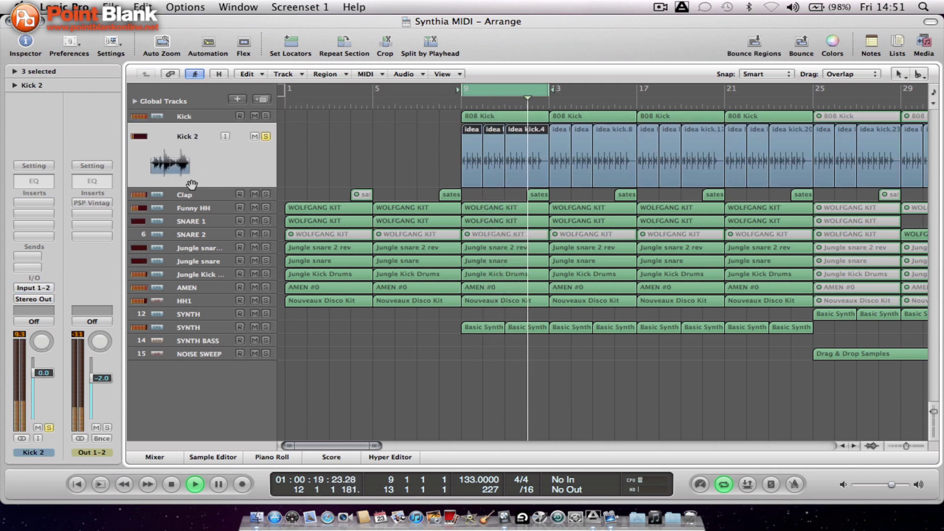
key(space)
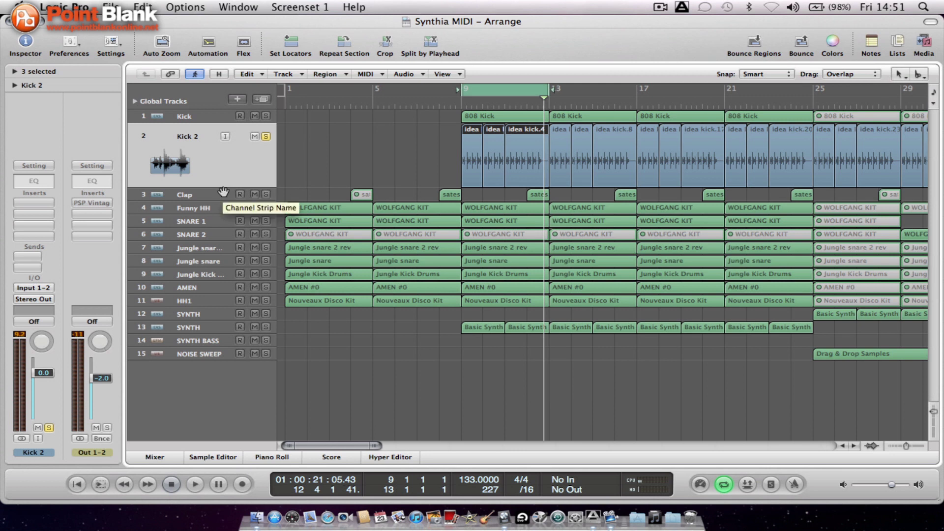
click(266, 136)
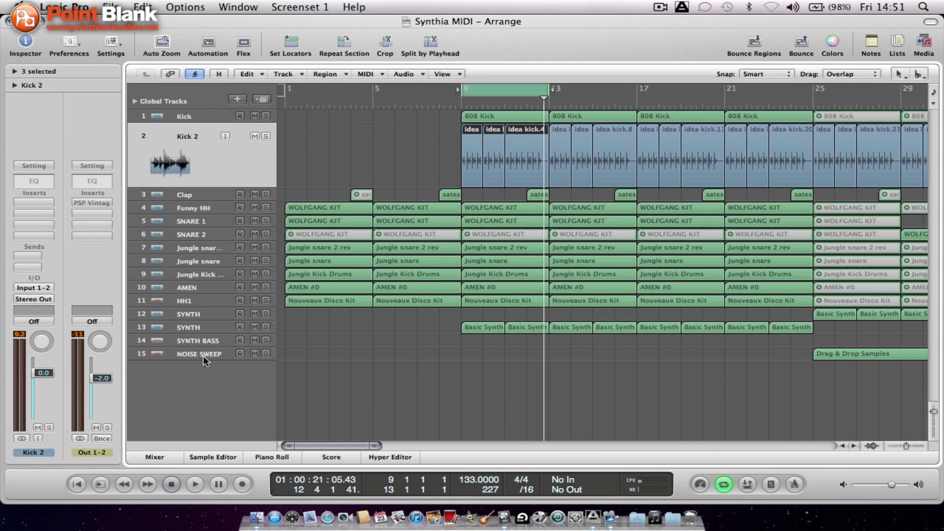
- Inspect the EFM1 synthesizer on the SYNTH BASS track and close its window
click(198, 341)
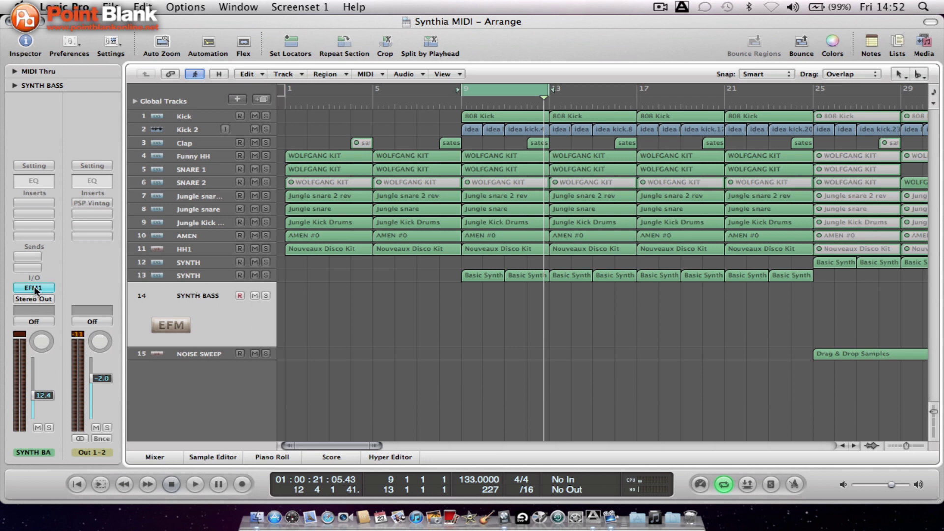
click(34, 288)
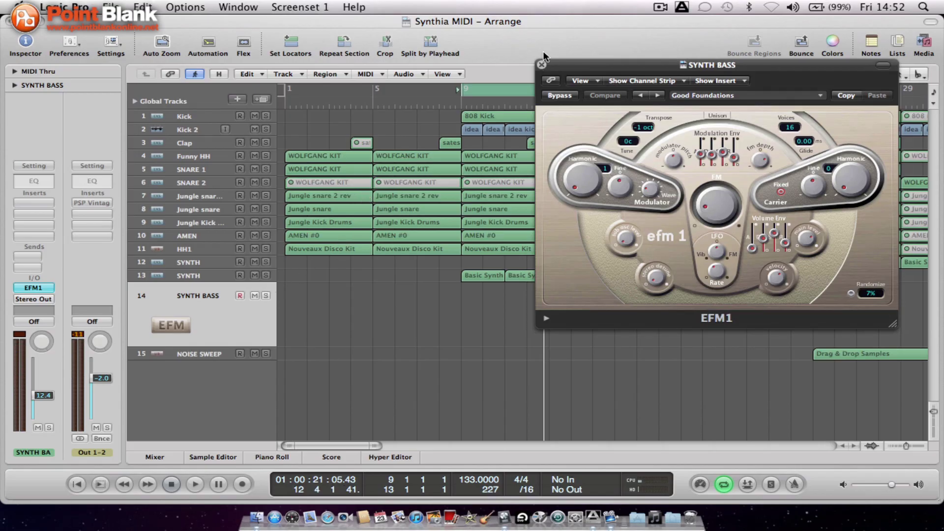
drag(567, 61, 118, 79)
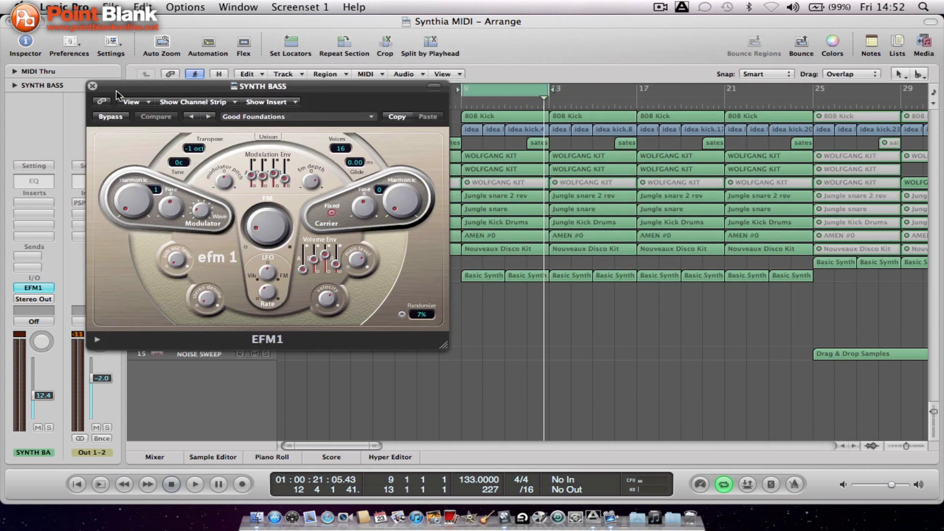
click(92, 86)
- Mute SYNTH track 13 and loop bars 33 to 37 from the cycle start with SYNTH BASS soloed
click(255, 274)
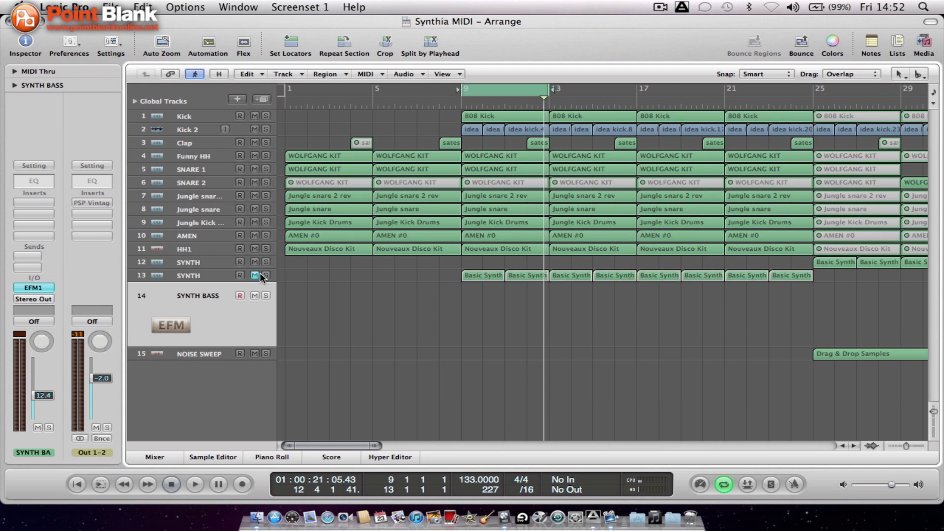
scroll(260, 273, right, 10)
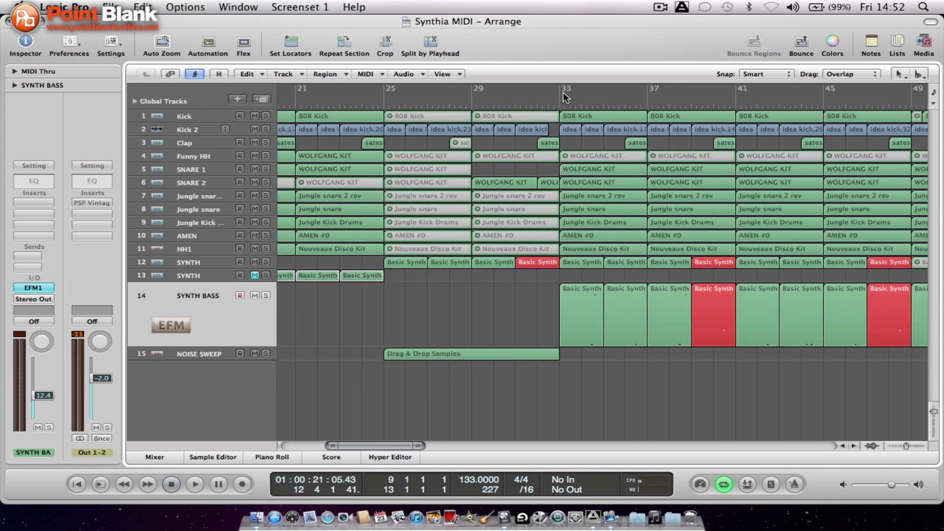
drag(559, 90, 653, 111)
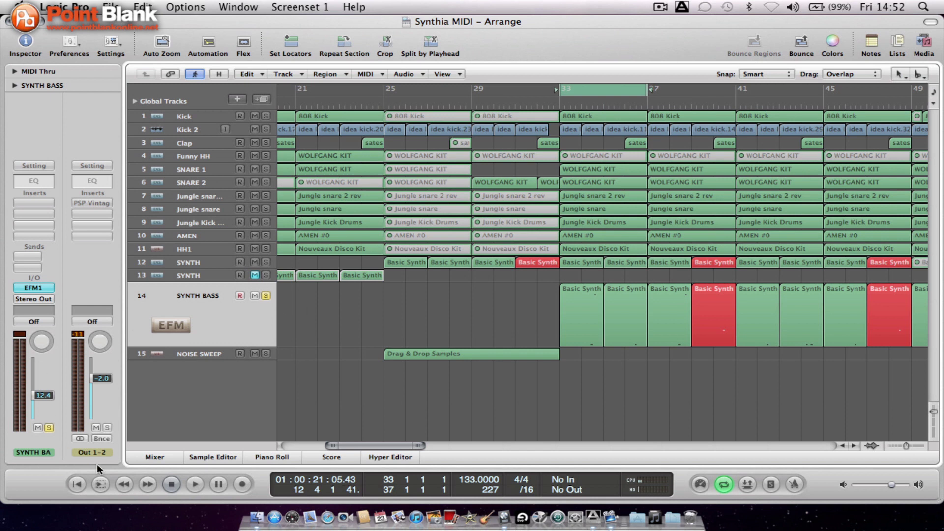
click(102, 484)
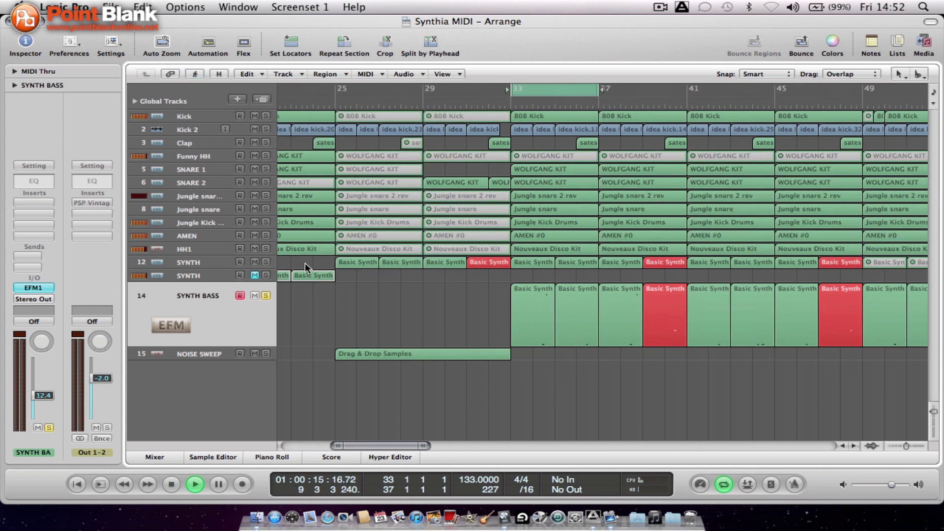
click(101, 484)
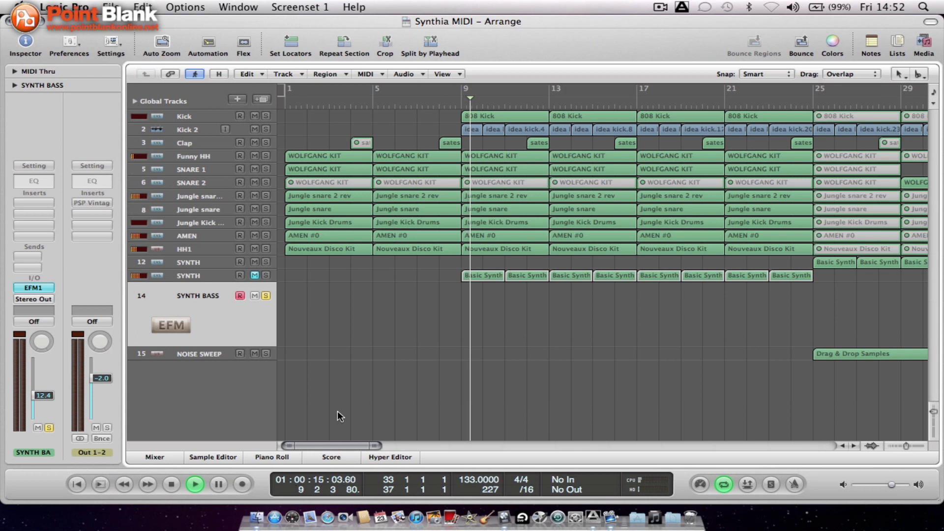
scroll(255, 334, right, 15)
scroll(319, 335, left, 8)
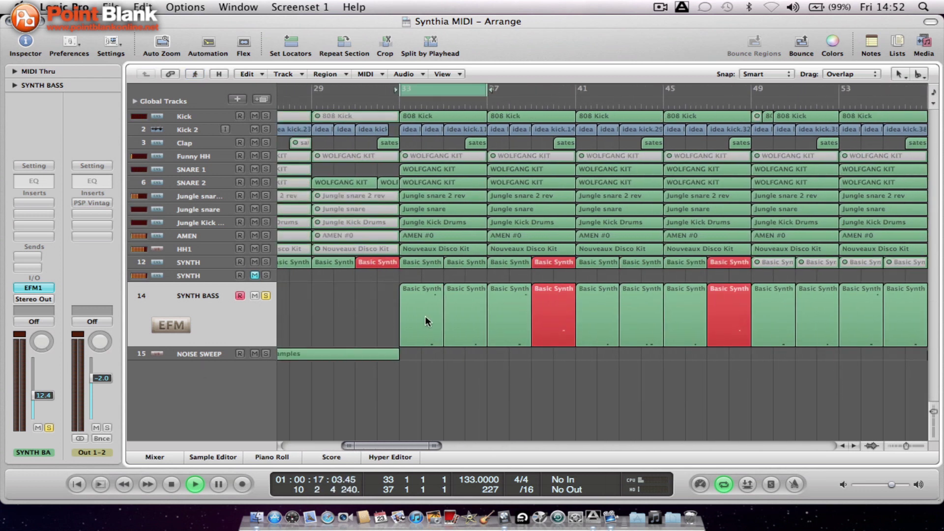
click(98, 484)
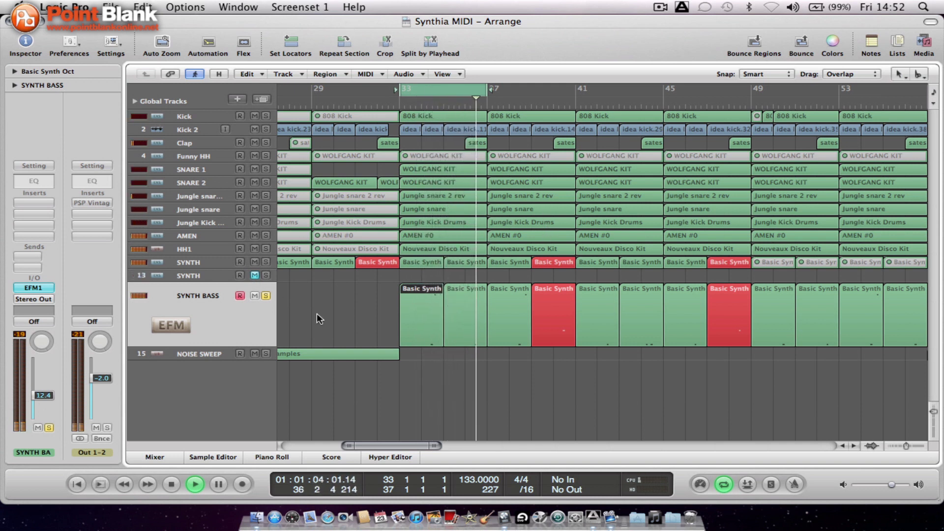
- Show track automation and examine the SYNTH BASS volume lane and regions while replaying the loop, ending with playback stopped
key(a)
scroll(316, 318, right, 15)
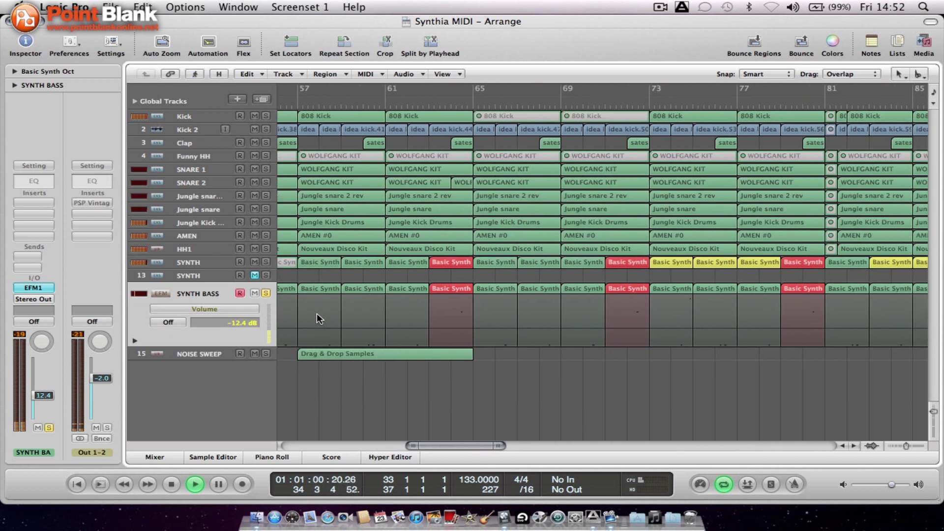
scroll(317, 319, left, 15)
key(space)
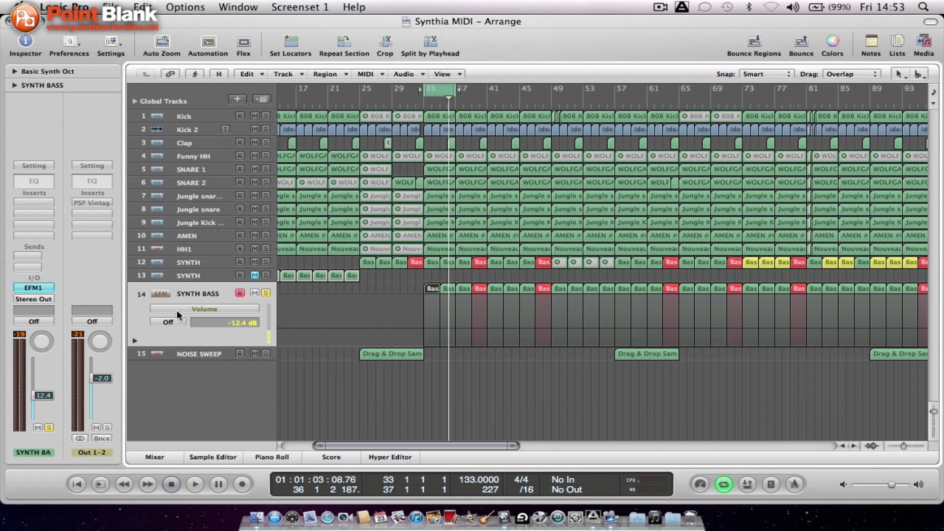
key(space)
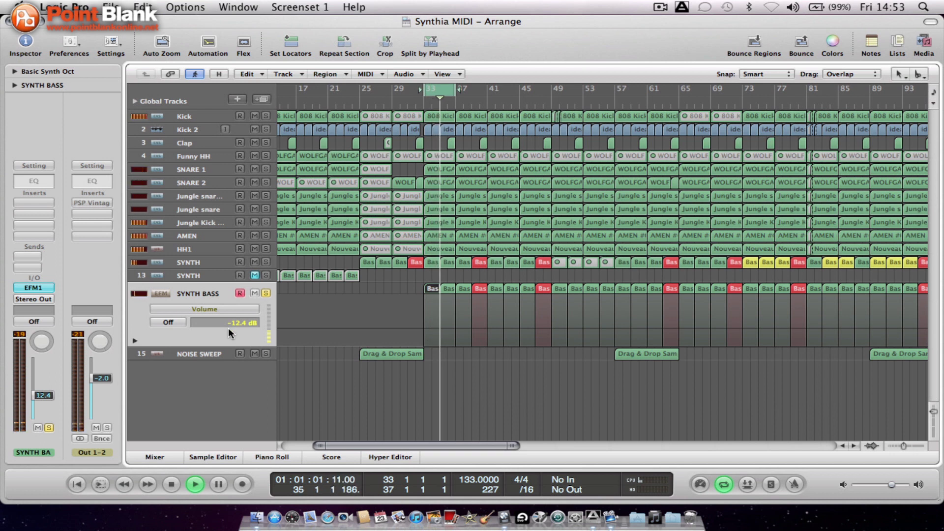
key(super+Right)
key(super+Right)
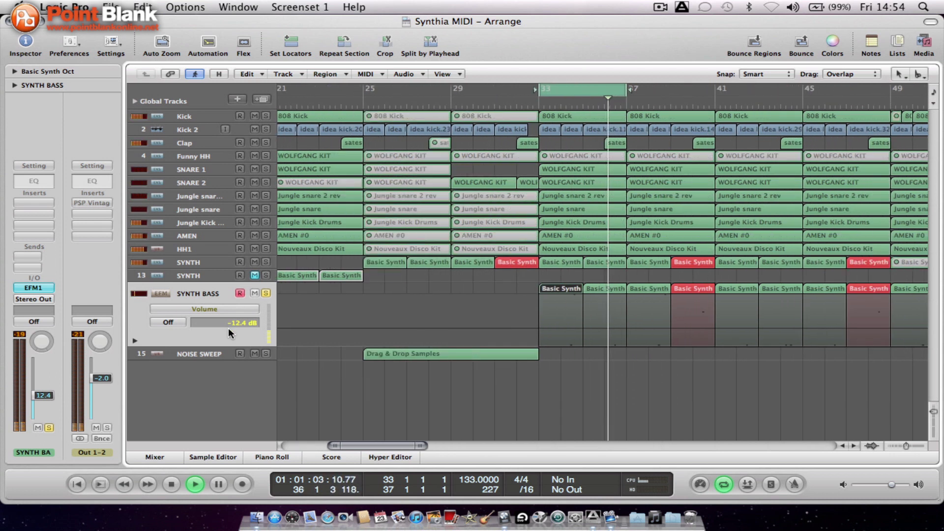
key(space)
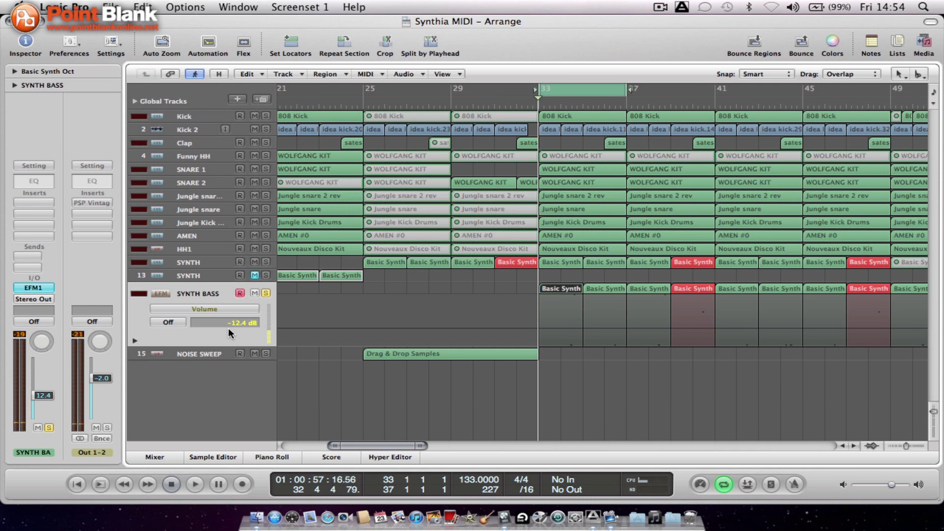
- Clear the SYNTH BASS solo and play the full arrangement from bar 1 with the cycle range set to bars 1 to 34
scroll(228, 328, right, 5)
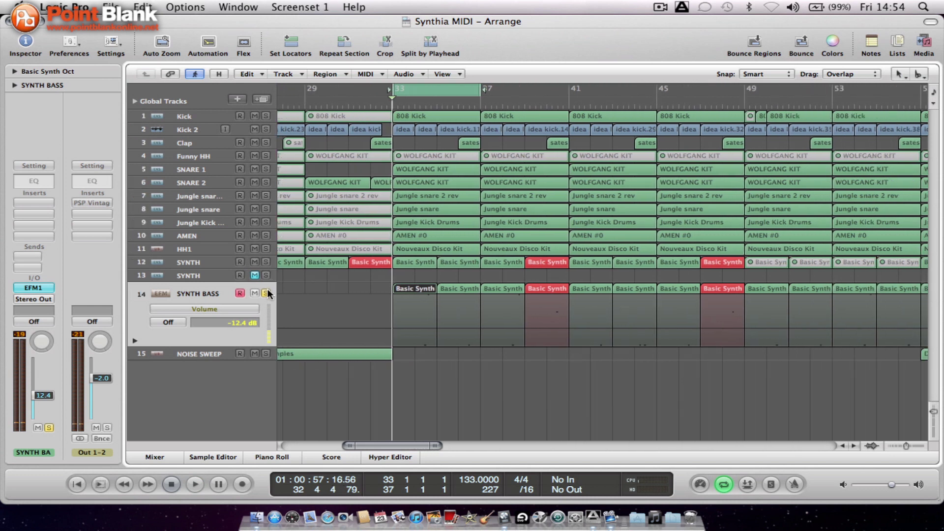
key(super+Left)
key(super+Left)
key(super+Left)
key(super+Left)
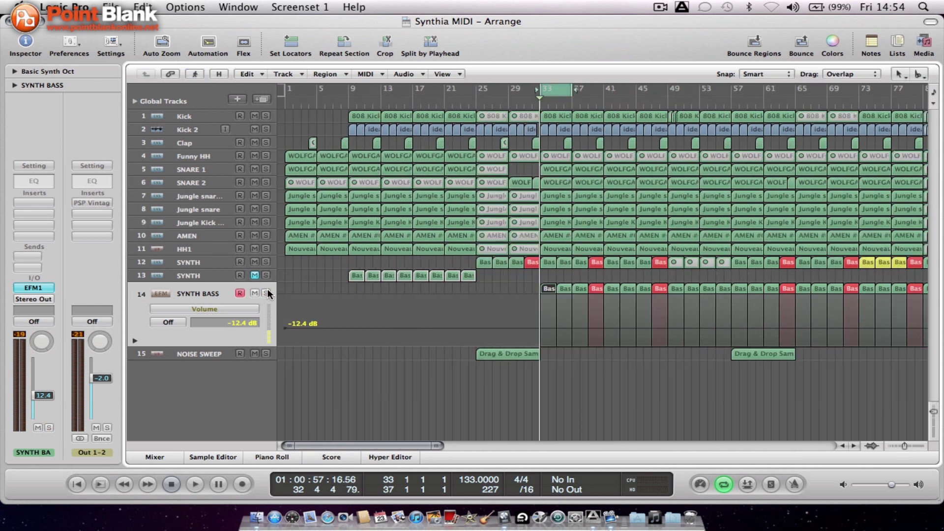
key(super+Up)
key(super+Up)
key(super+Up)
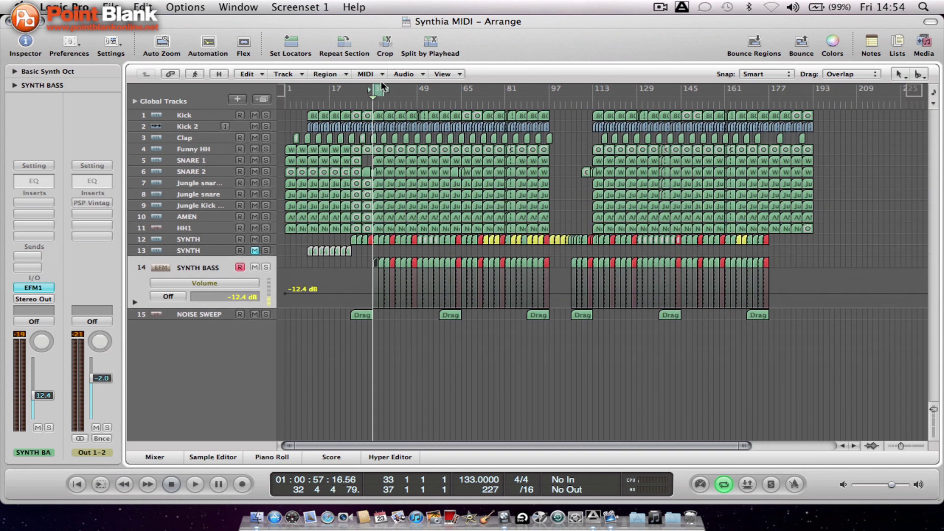
drag(383, 89, 407, 91)
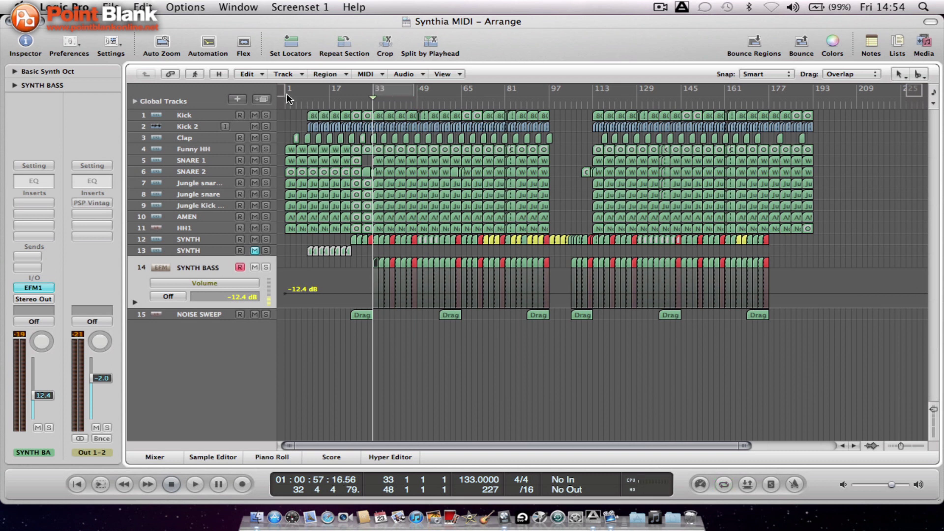
drag(286, 96, 374, 100)
key(space)
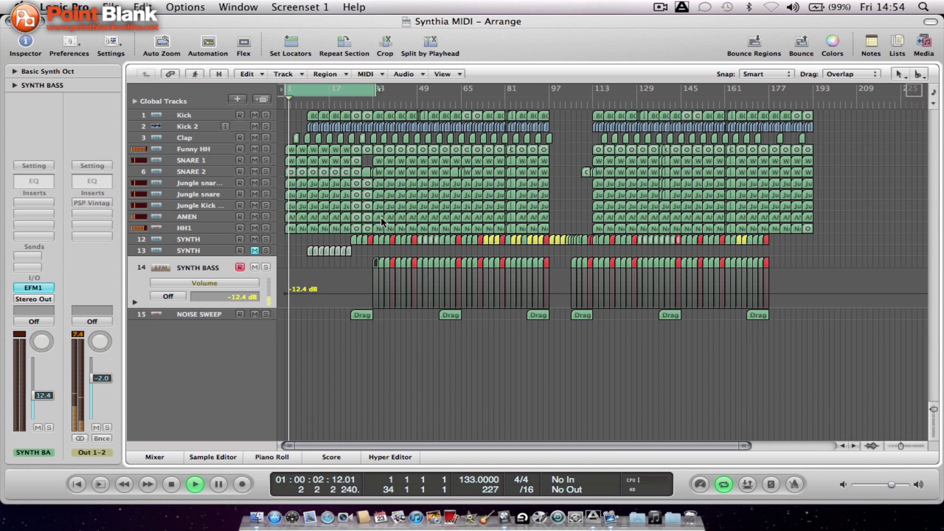
- Move the cycle start to bar 24, and unmute and select SYNTH track 13
drag(286, 86, 346, 93)
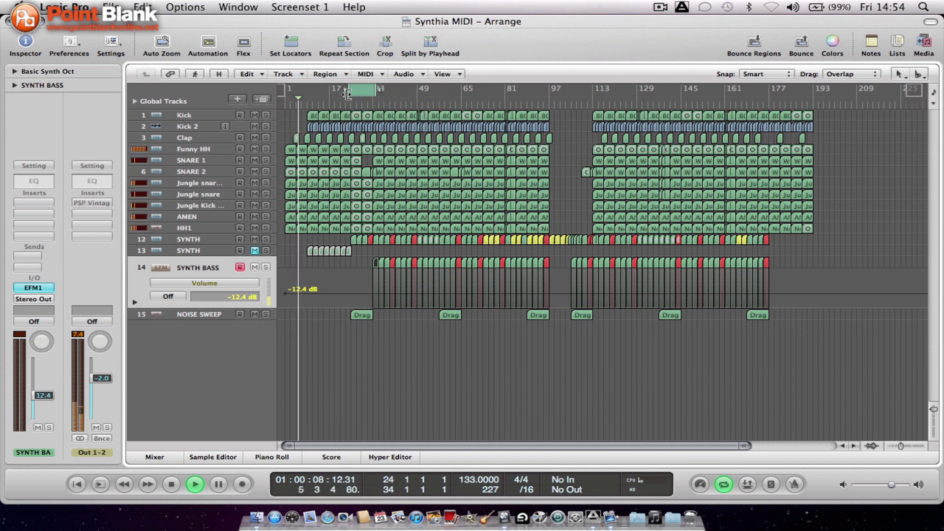
click(253, 251)
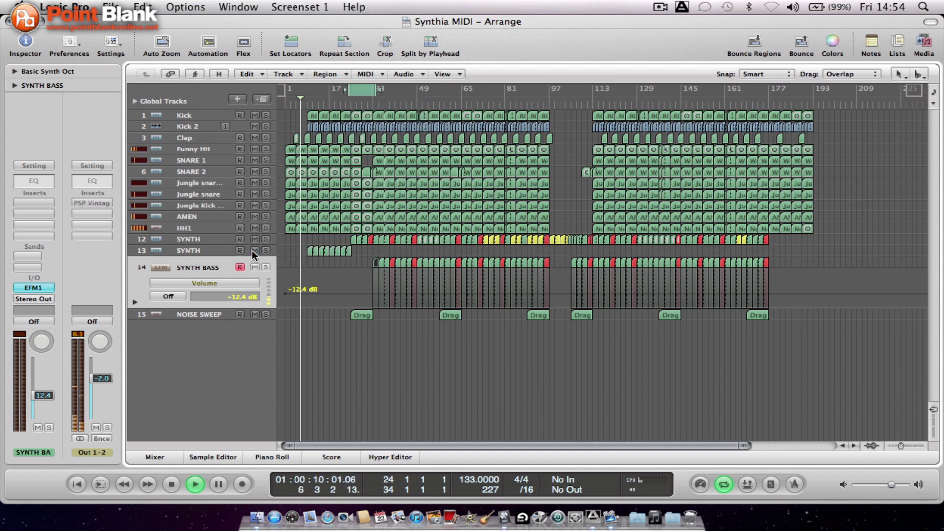
click(198, 253)
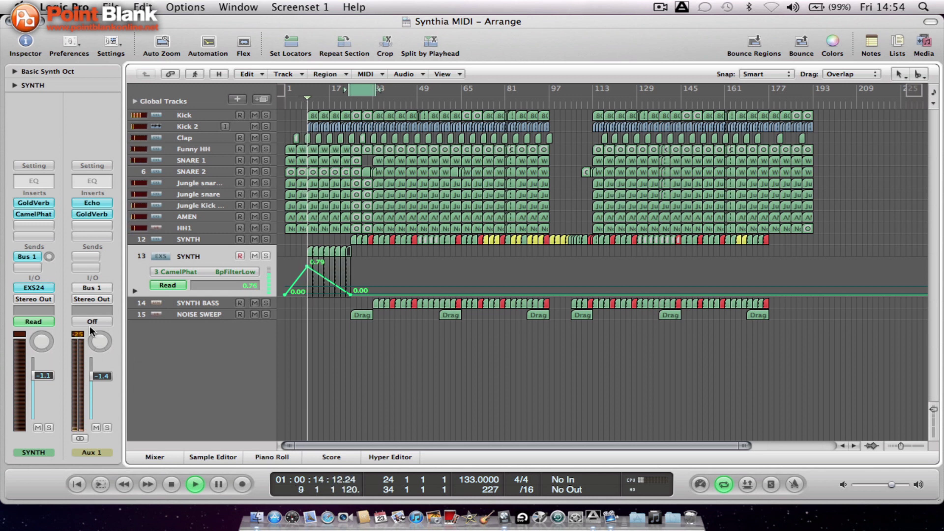
- Open the CamelPhat insert on SYNTH track 13 and watch its BP Filter follow the automation beside the arrangement, then stop playback
click(32, 213)
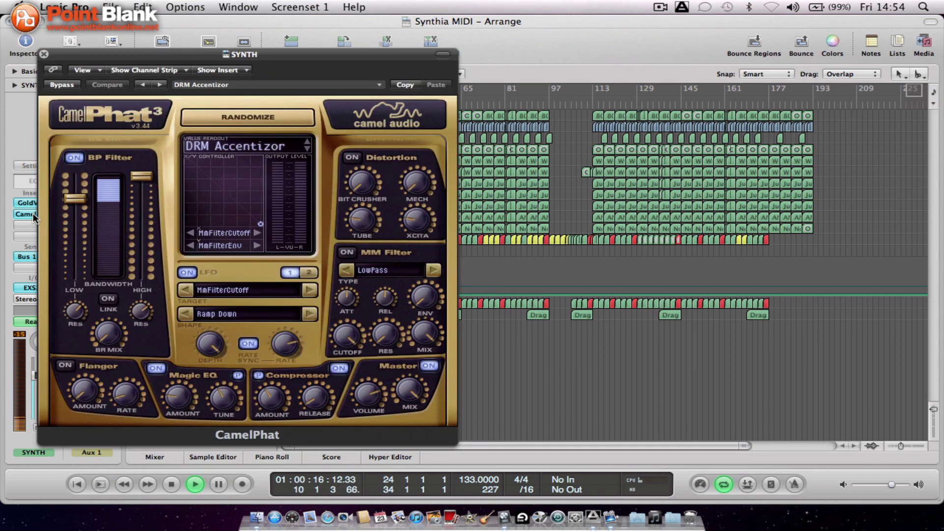
drag(198, 55, 622, 5)
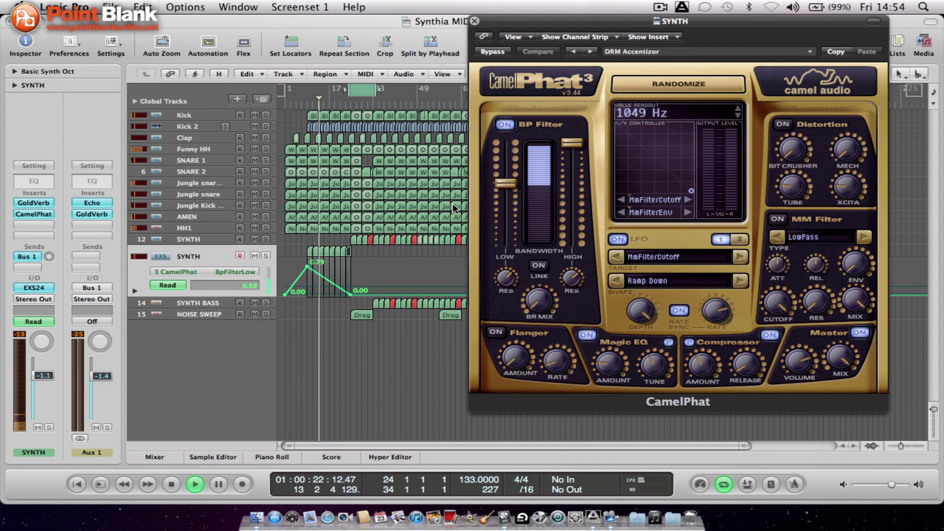
key(space)
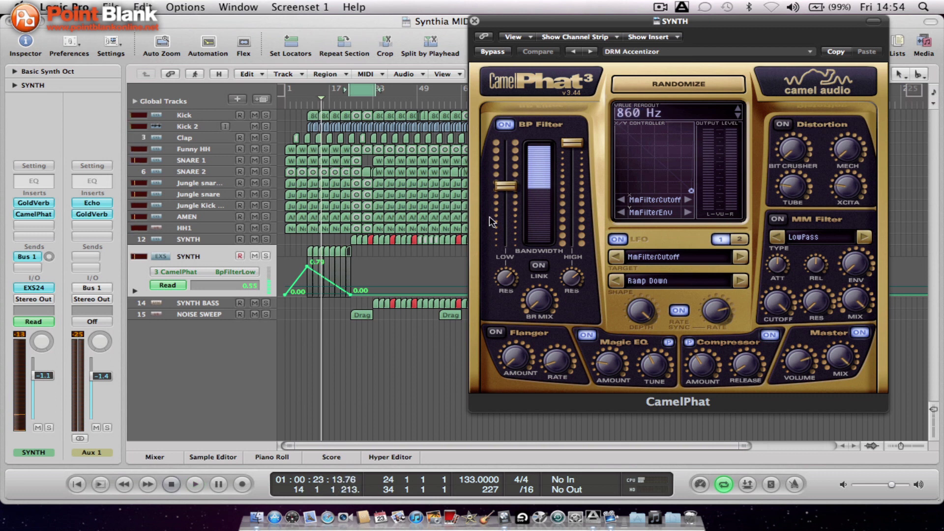
- Reposition the CamelPhat window so track 13's automation stays visible beside it, and start playback
drag(526, 23, 479, 42)
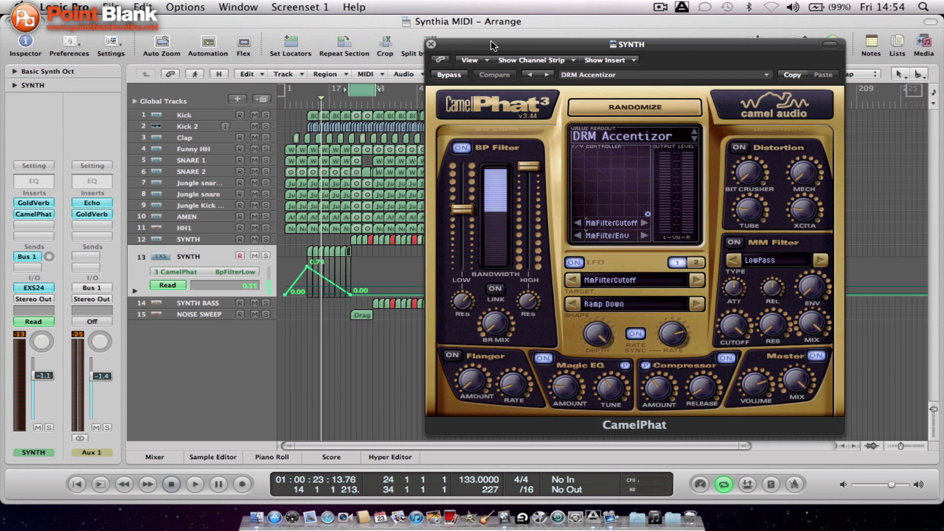
drag(491, 41, 573, 69)
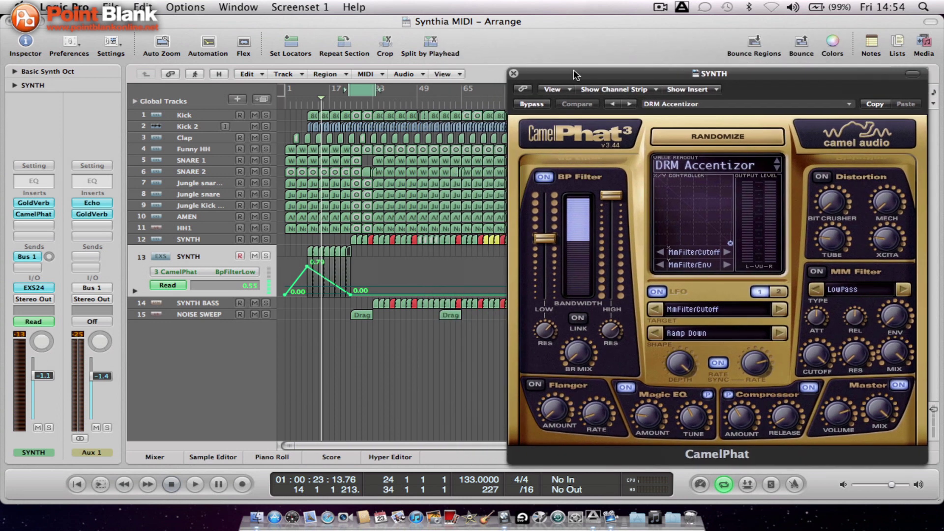
drag(564, 76, 535, 76)
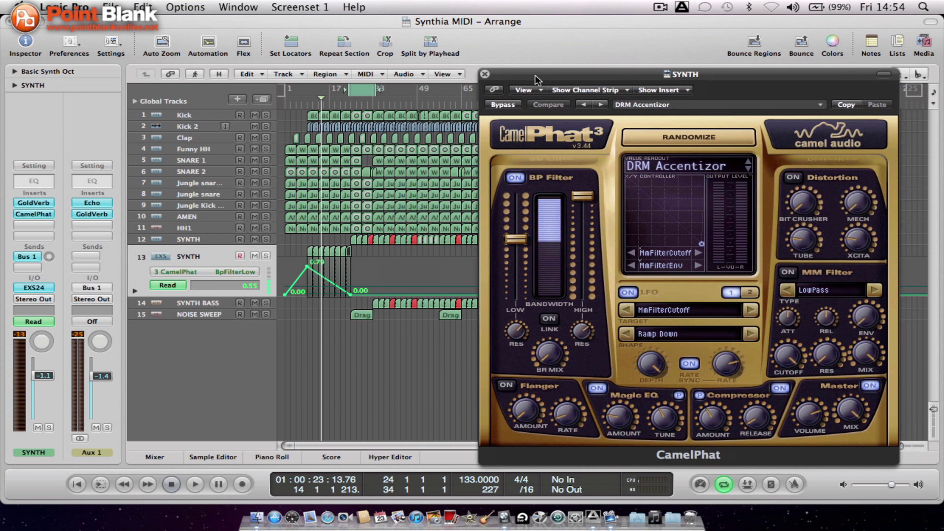
mouse_move(522, 236)
key(space)
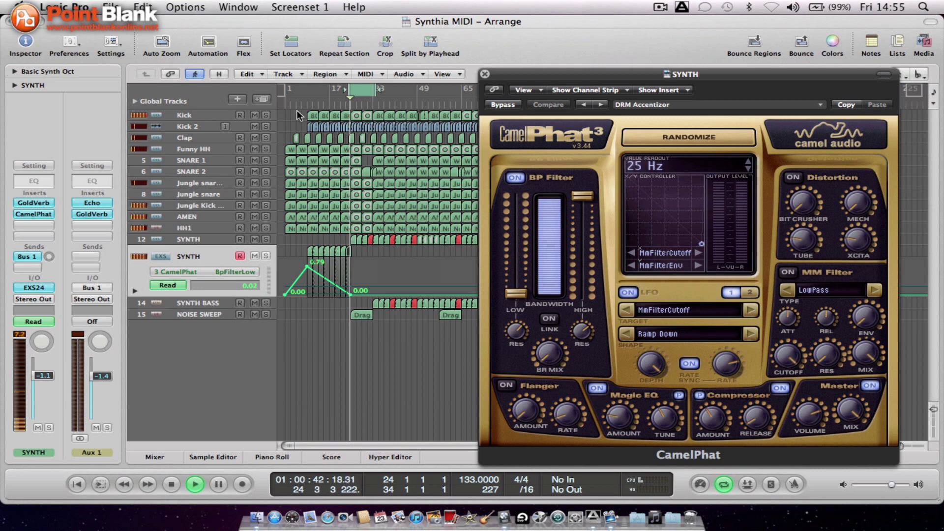
- Turn off cycling, play from about bar 10 with SYNTH track 13 soloed, and watch CamelPhat's BP Filter follow the automation
click(363, 88)
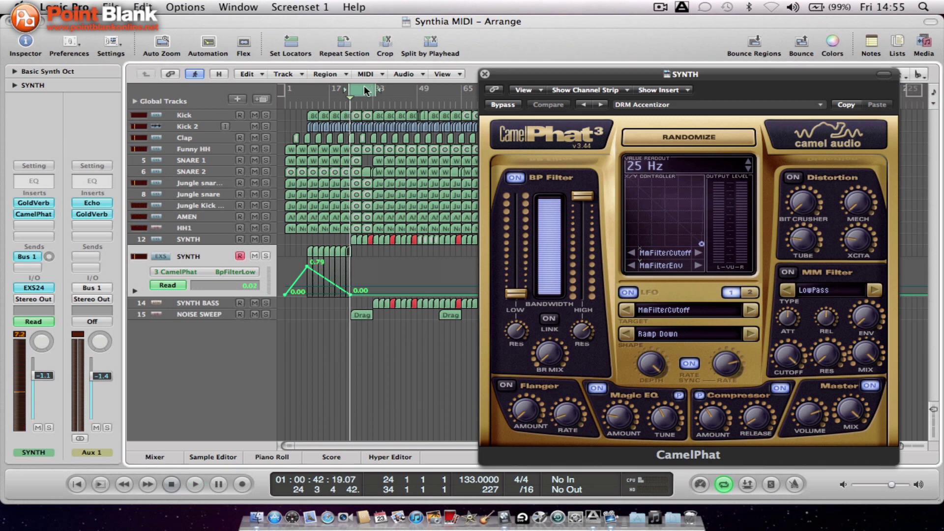
click(310, 101)
key(space)
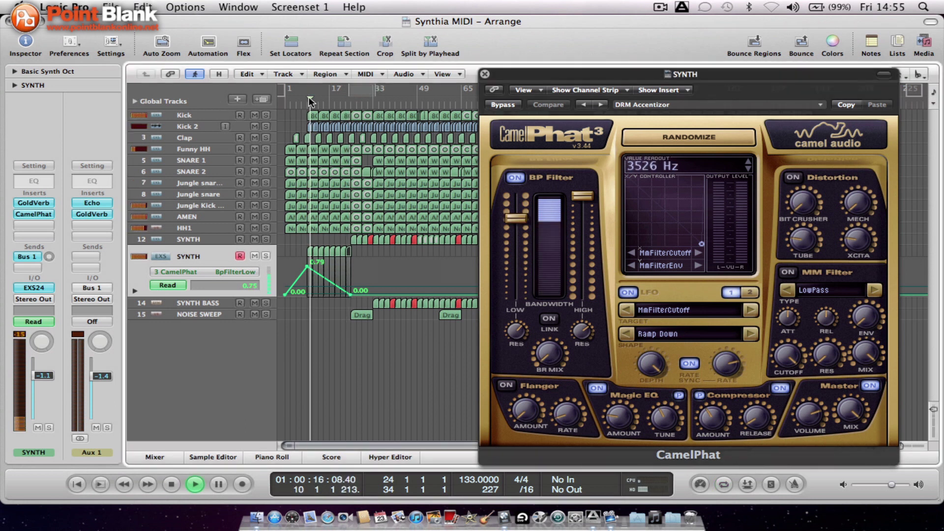
click(266, 251)
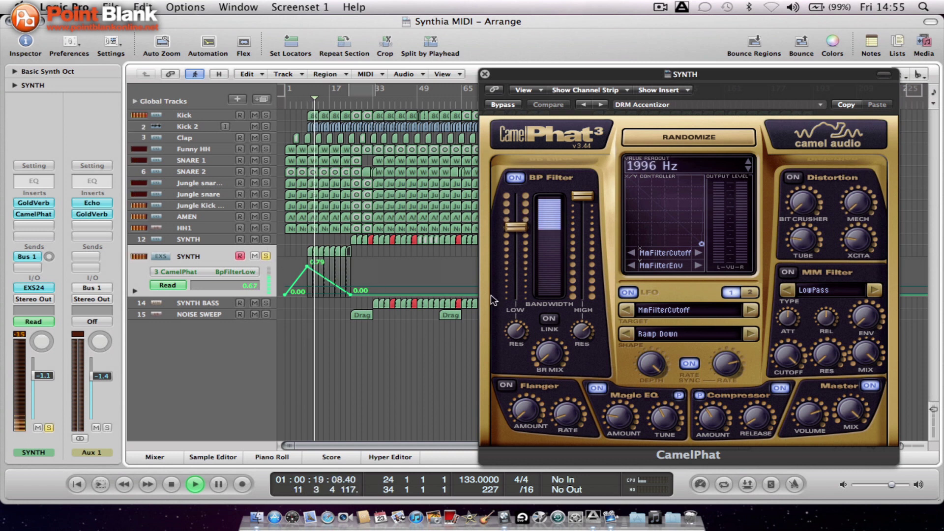
drag(560, 75, 554, 26)
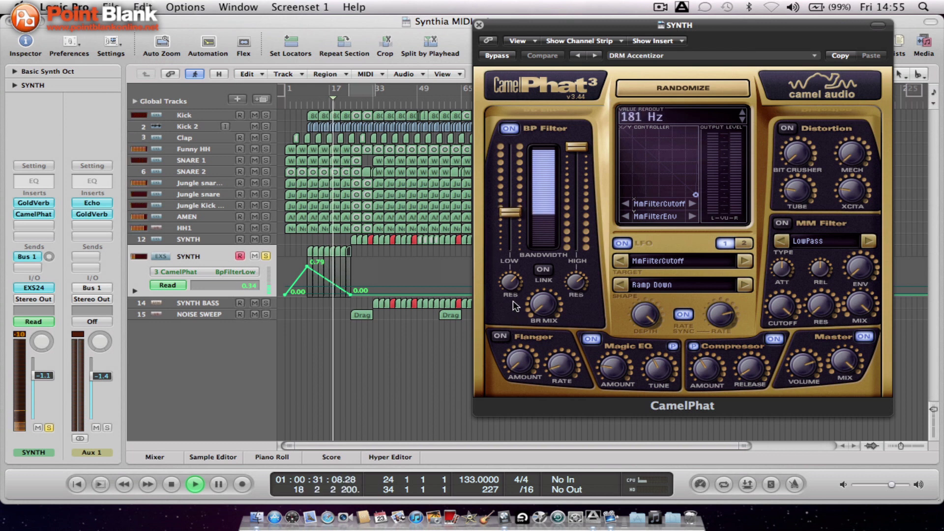
- Check the automation parameter choices on SYNTH track 13, keeping BpFilterLow, and close CamelPhat with playback stopped
click(199, 267)
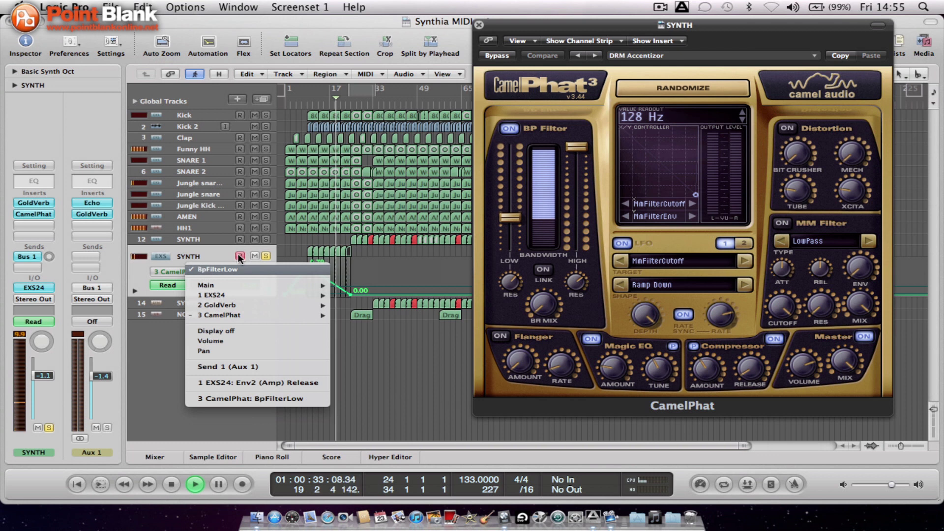
click(212, 269)
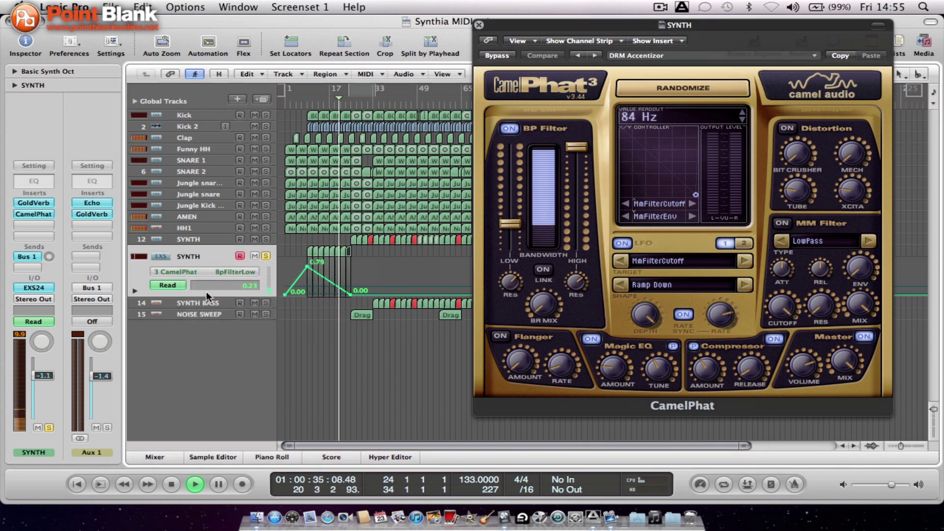
key(space)
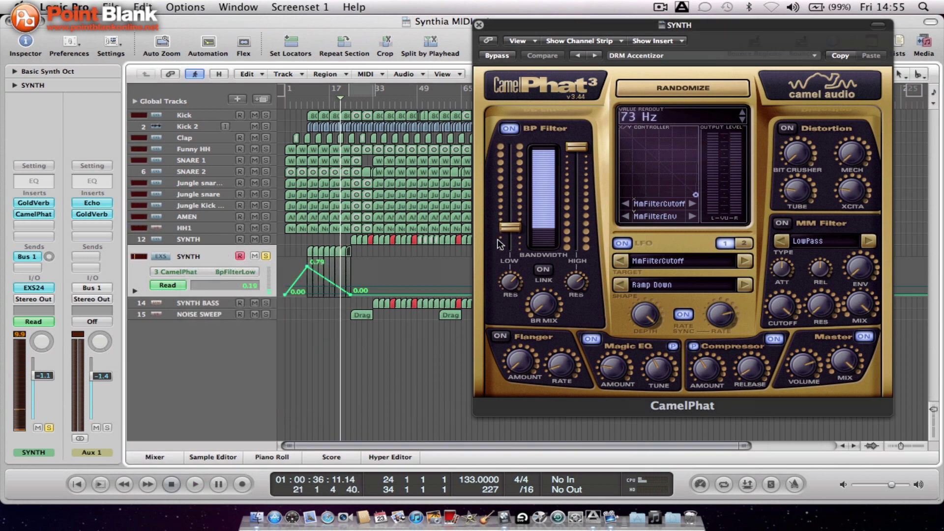
click(479, 25)
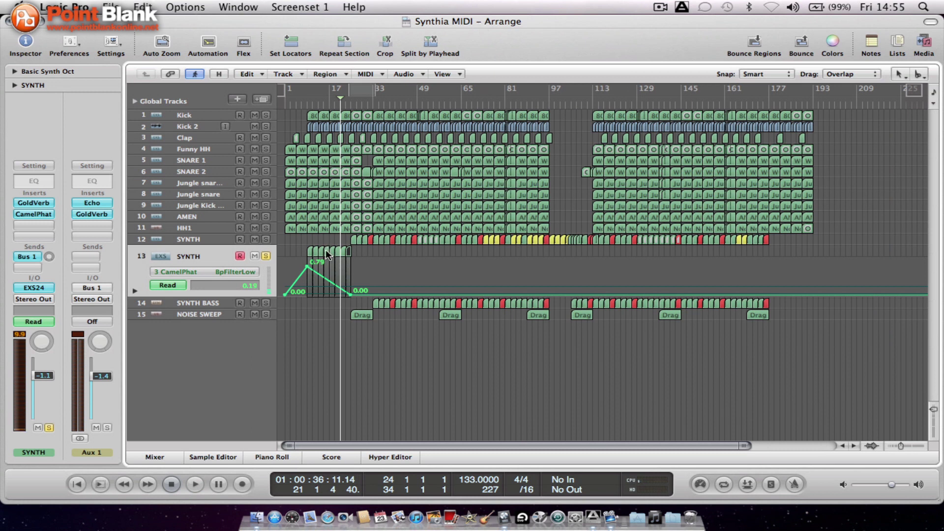
- Remove the stray BpFilterLow point near bar 1 and play the unsoloed arrangement from about bar 24
click(285, 259)
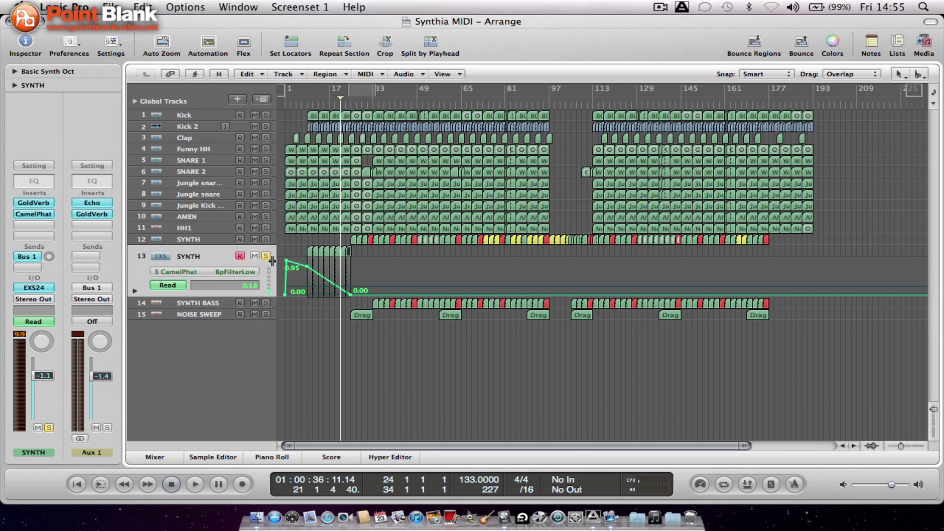
click(285, 261)
click(366, 94)
key(space)
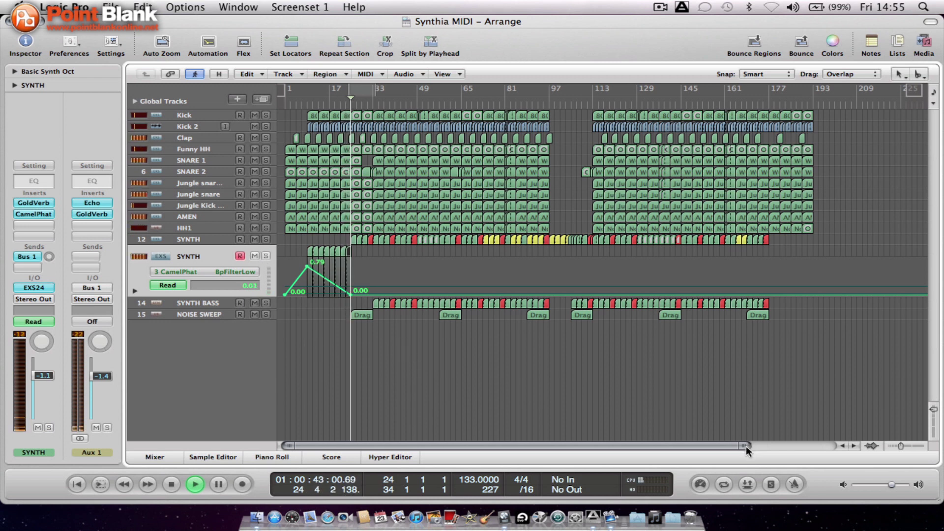
- Set the cycle range to bars 25 to 33 during playback, and stop with cycling switched on
drag(731, 444, 540, 445)
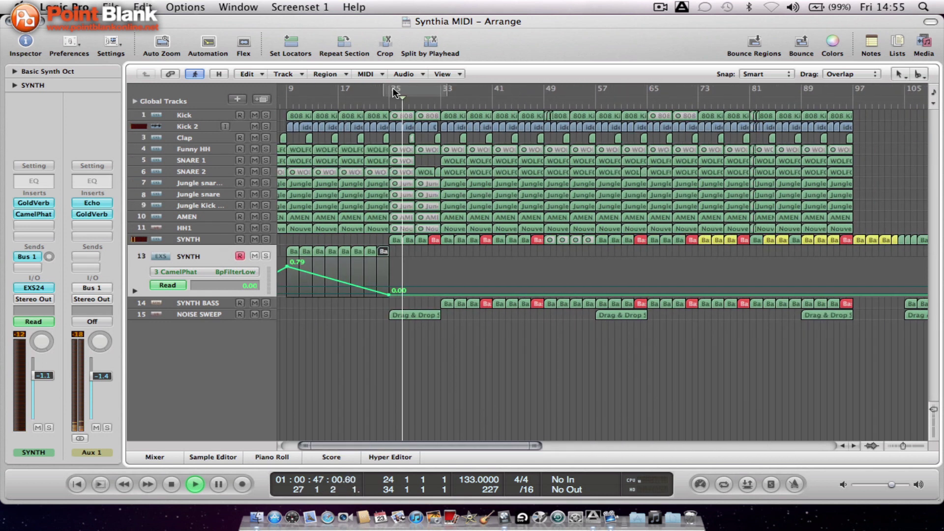
mouse_move(396, 91)
mouse_down()
mouse_move(441, 94)
mouse_move(390, 94)
mouse_up()
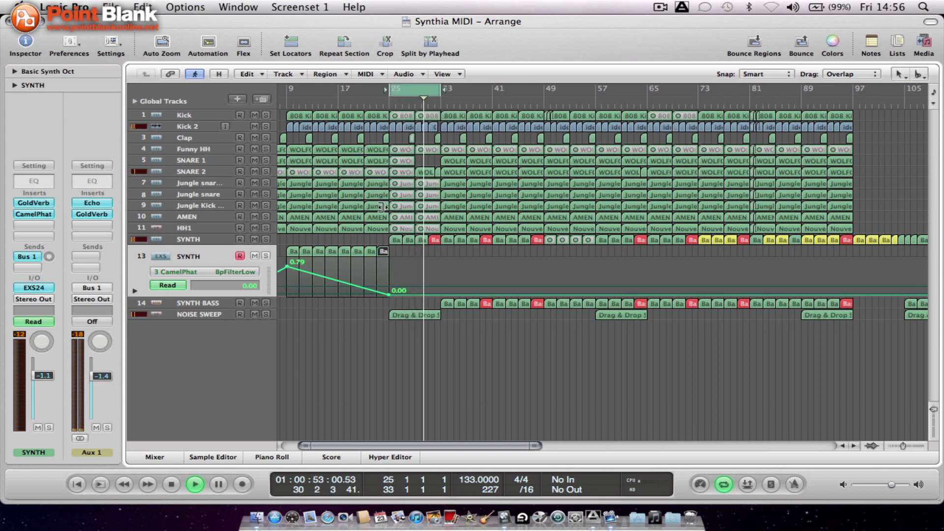
click(419, 97)
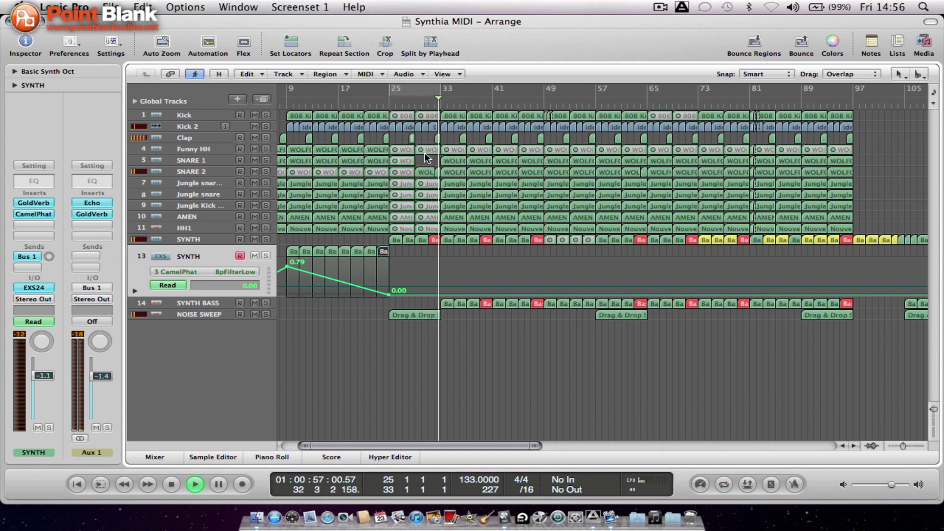
key(space)
click(415, 85)
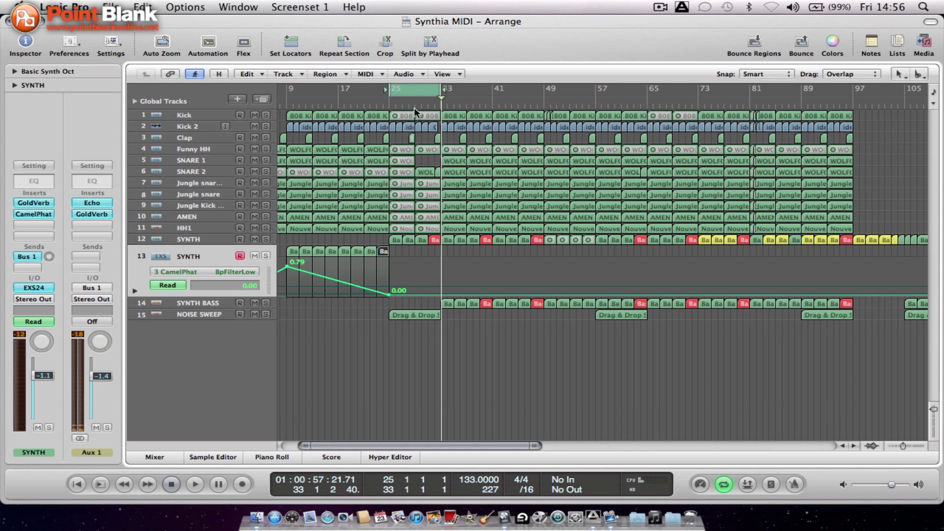
- Solo NOISE SWEEP track 15 and examine its Ultrabeat instrument while the loop plays, closing it with playback stopped
click(215, 318)
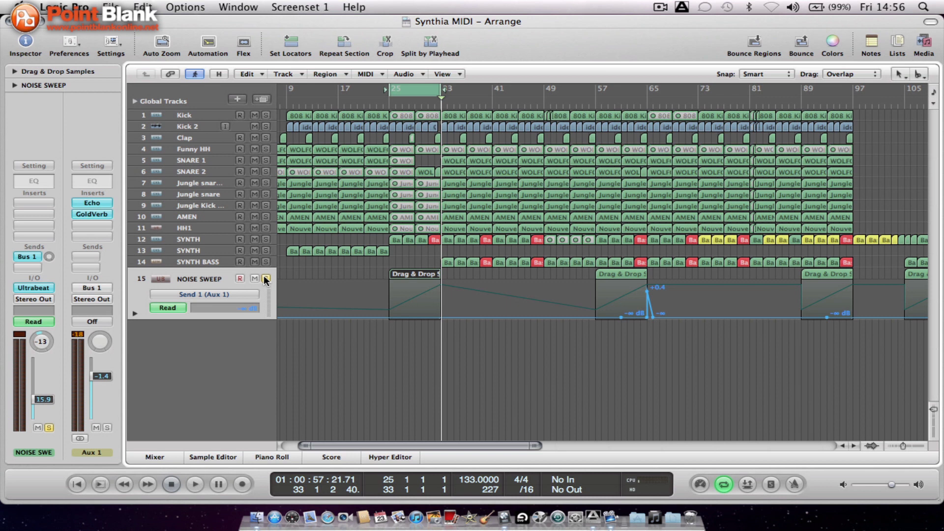
key(space)
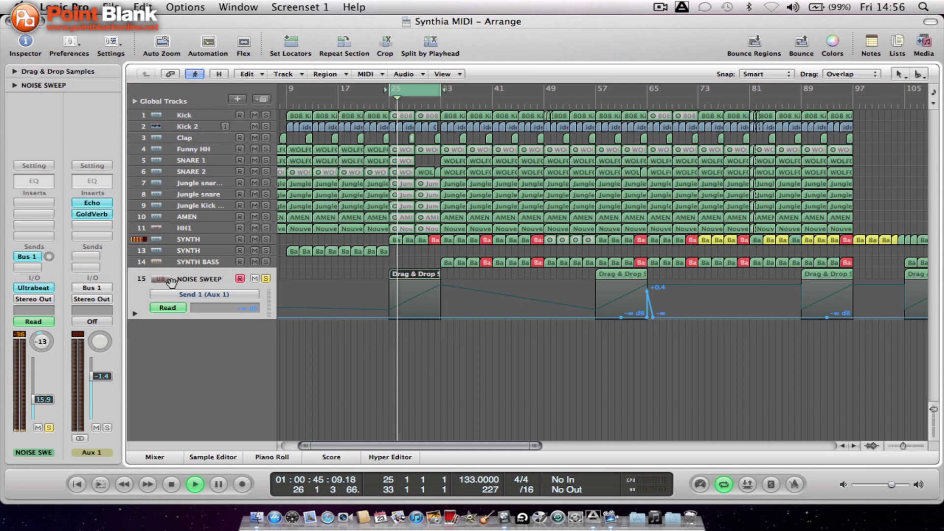
click(27, 287)
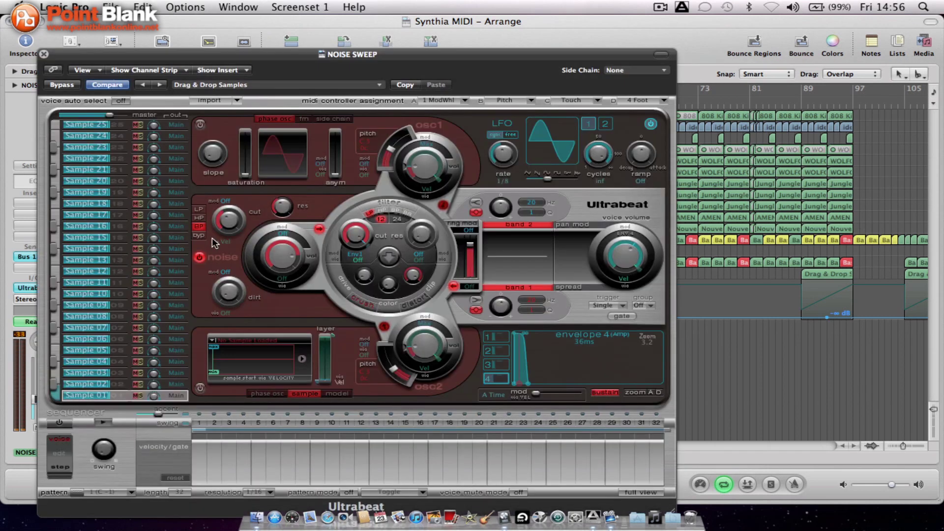
drag(176, 55, 340, 49)
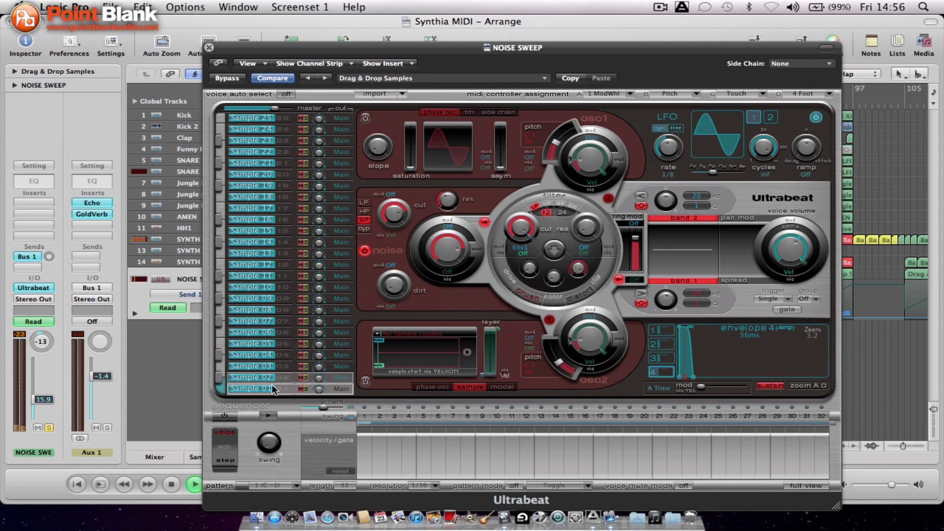
key(space)
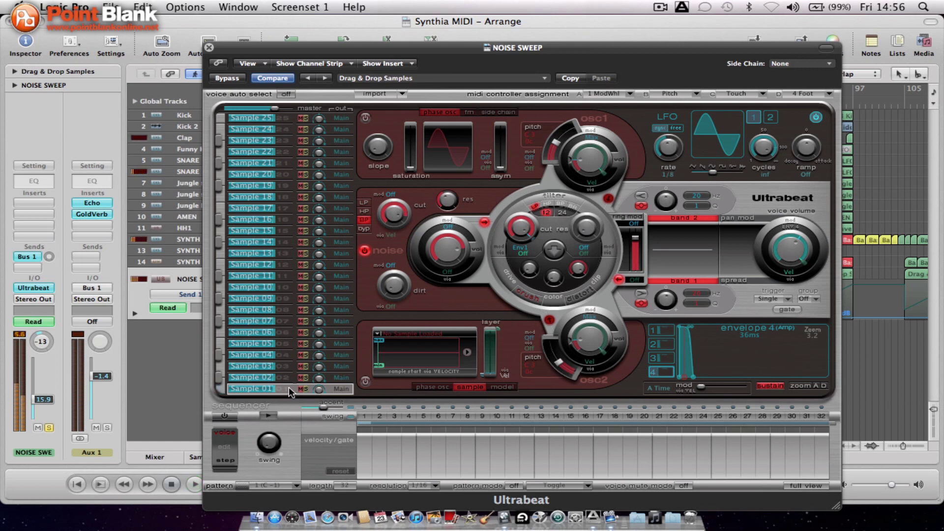
click(208, 47)
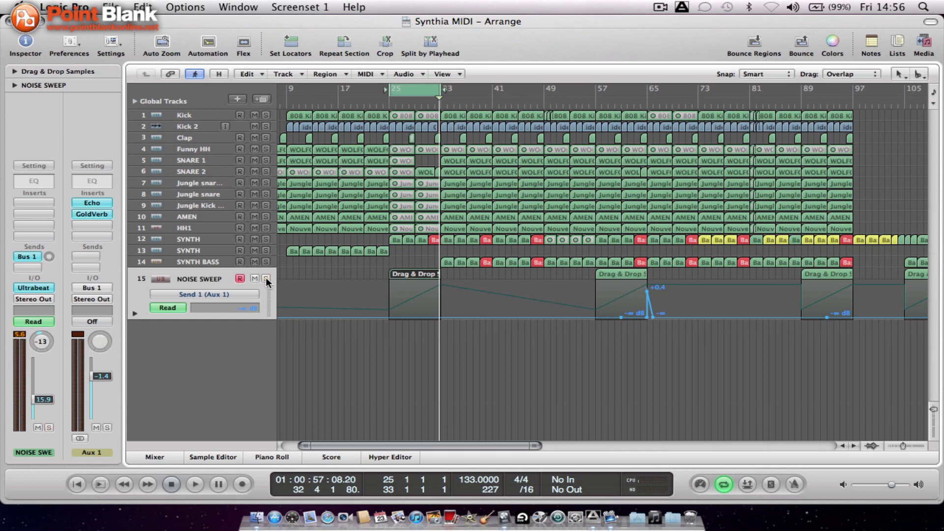
- Extend the cycle end to bar 39 and audition SNARE 2 soloed with its volume automation shown, stopping just after bar 33
drag(435, 90, 481, 89)
key(space)
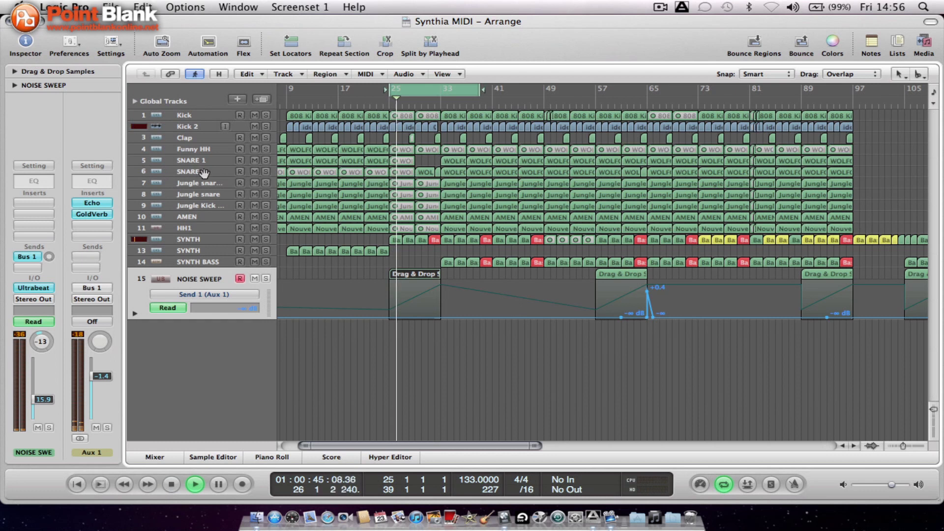
click(173, 170)
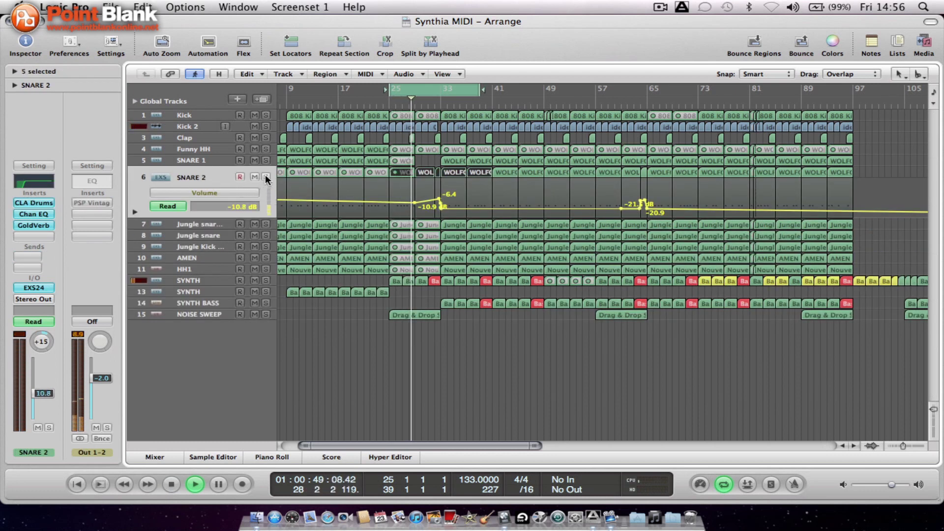
click(266, 177)
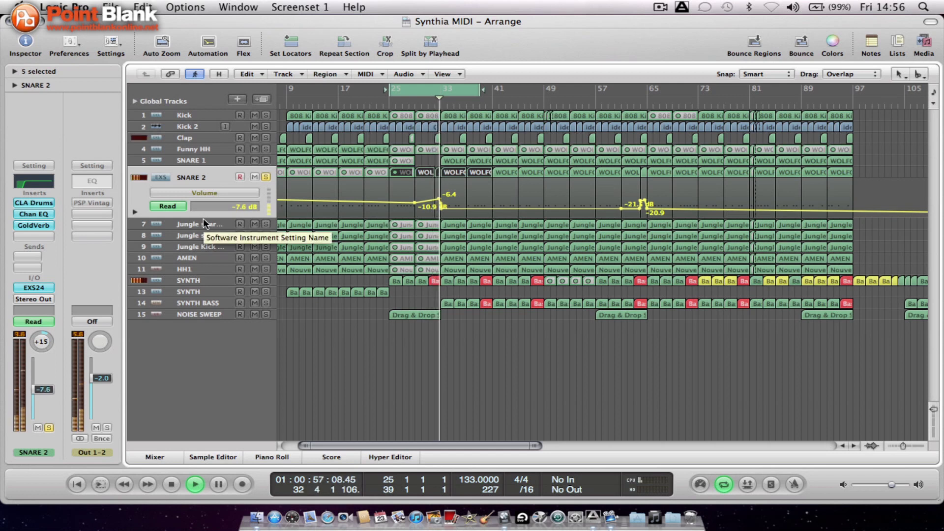
key(space)
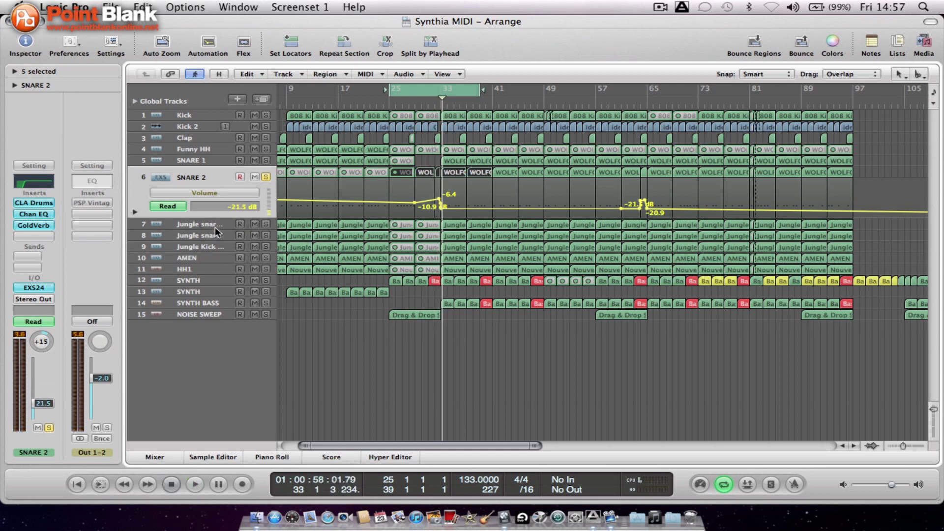
- Set the cycle range to bars 32 to 33 and audition the soloed SNARE 2 volume automation there, ending with playback stopped
key(z)
scroll(215, 226, right, 5)
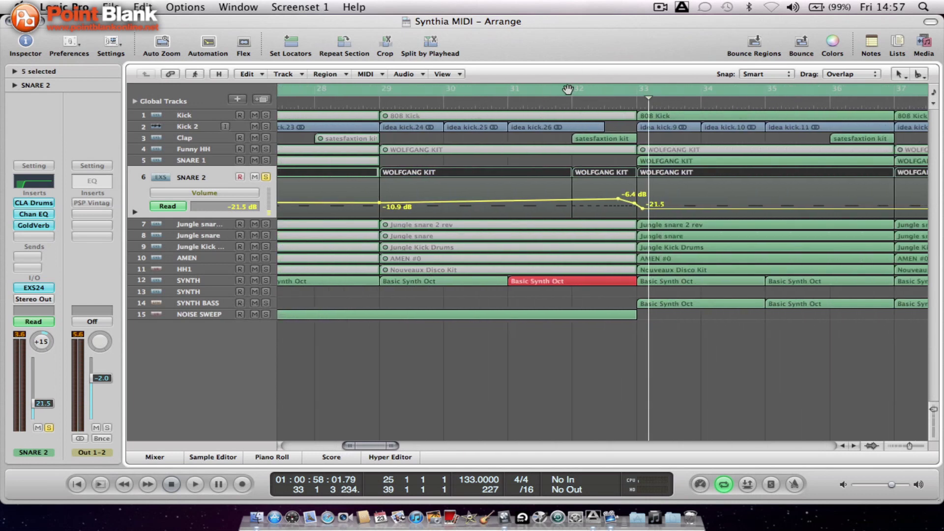
click(565, 90)
drag(565, 91, 637, 92)
key(space)
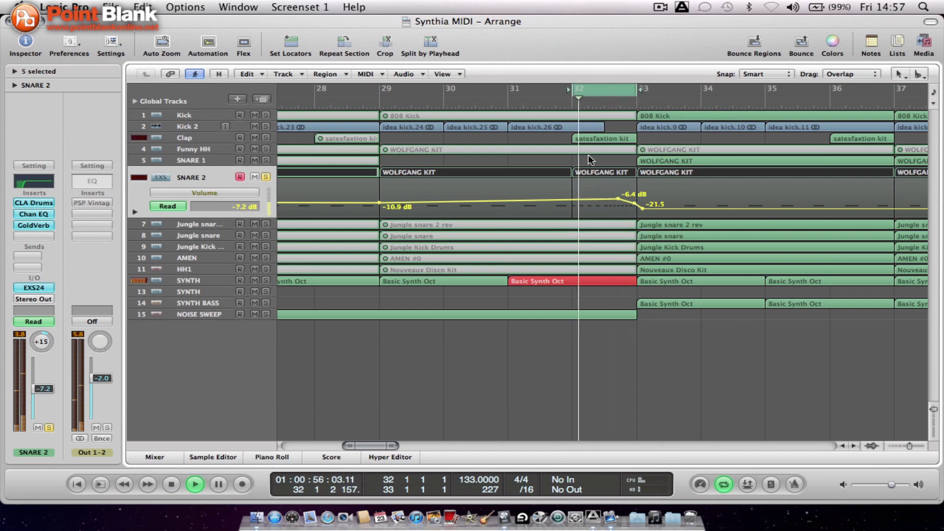
key(space)
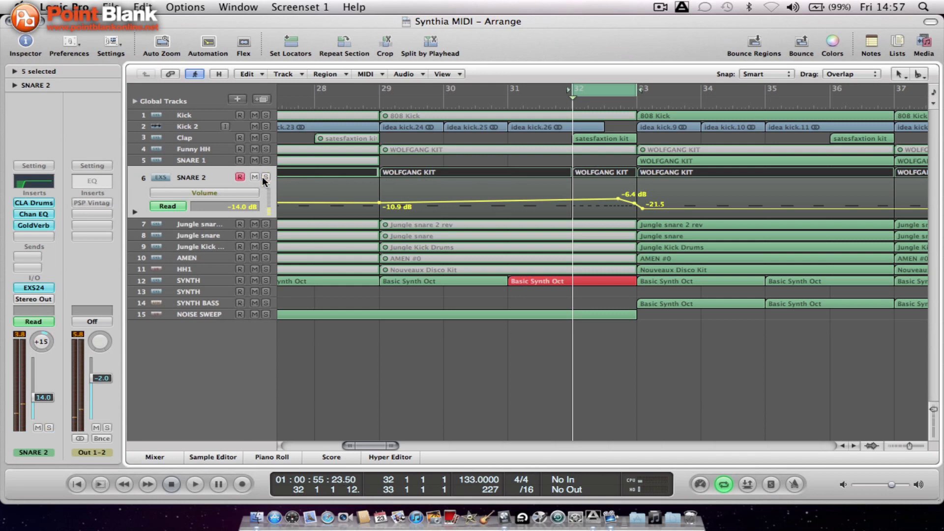
- Clear the SNARE 2 solo, turn off cycling and play the full arrangement from bar 32 into bar 33, stopping there
key(ctrl+Left)
key(ctrl+Left)
key(ctrl+Left)
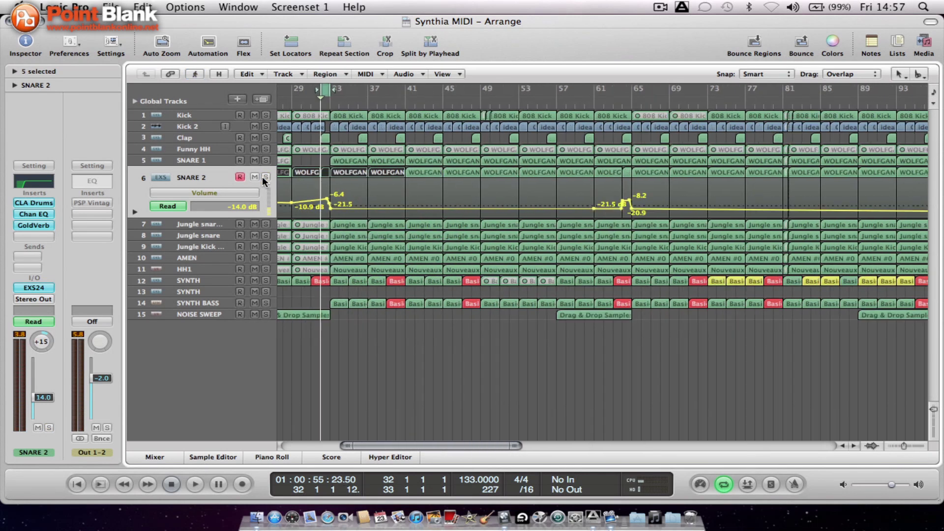
key(ctrl+Left)
key(ctrl+Down)
key(ctrl+Left)
key(ctrl+Right)
key(ctrl+Right)
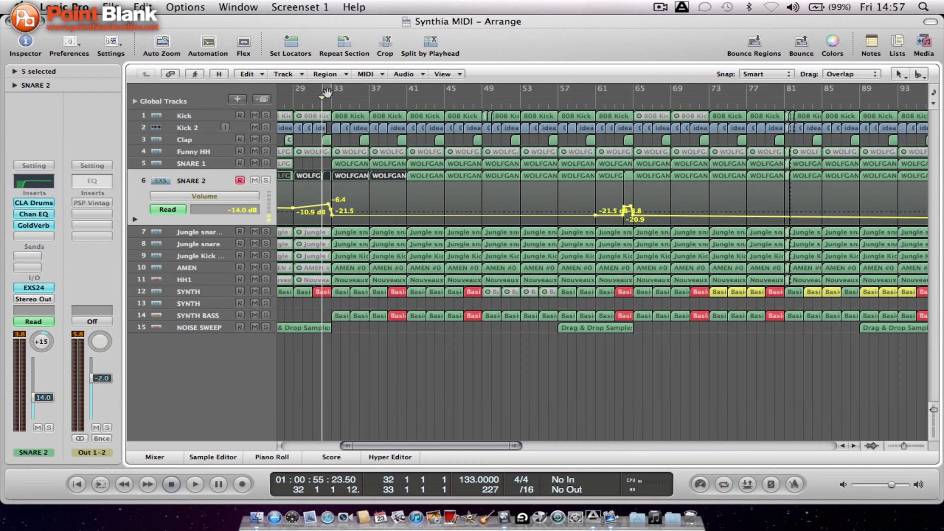
key(space)
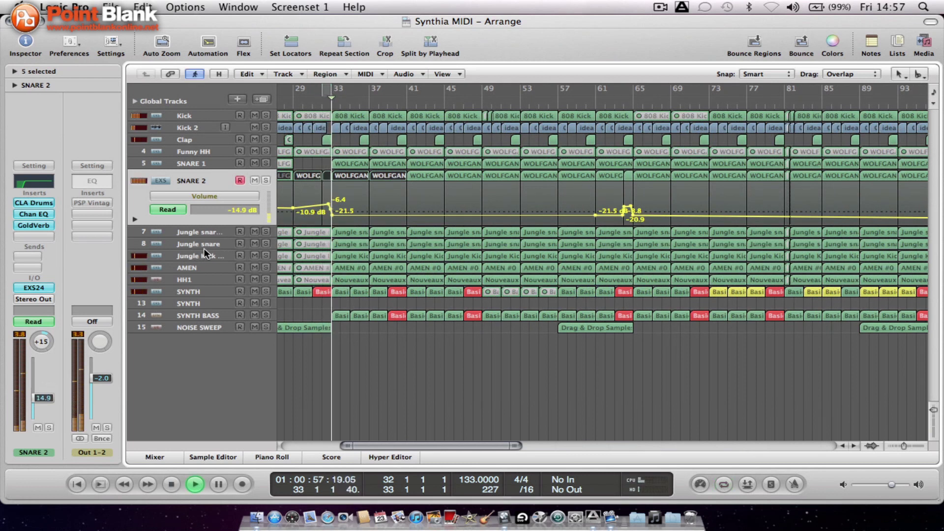
key(space)
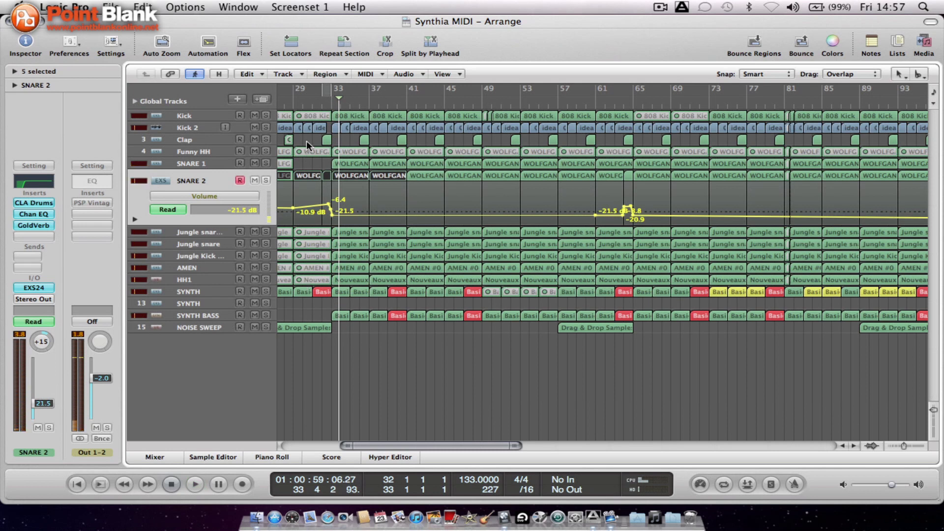
- Solo SYNTH track 12 and display its EXS24 Env2 (Amp) Release automation around bar 33
click(255, 291)
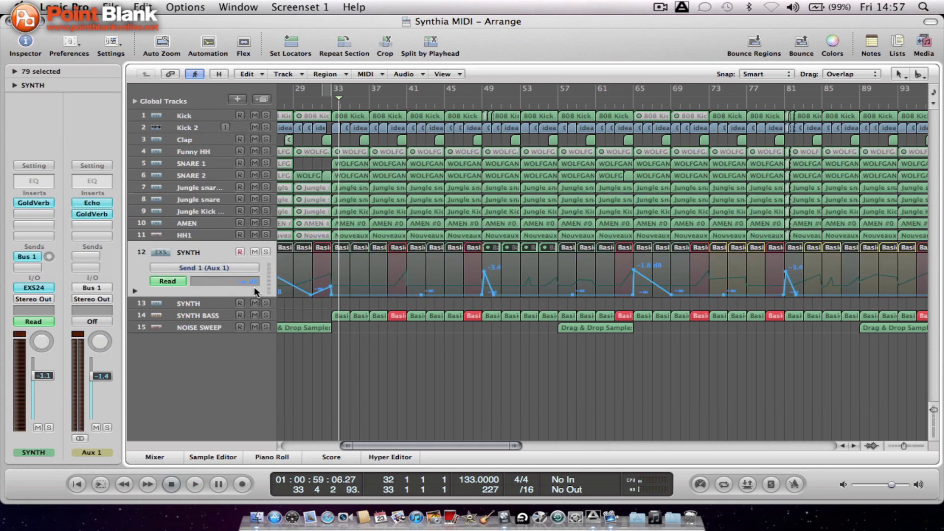
click(263, 251)
key(super+Right)
key(super+Right)
key(super+Right)
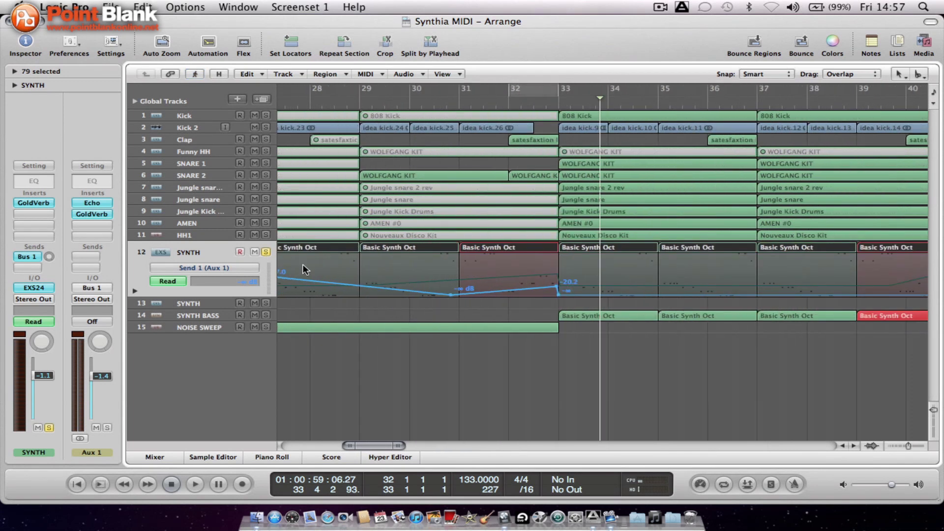
click(200, 266)
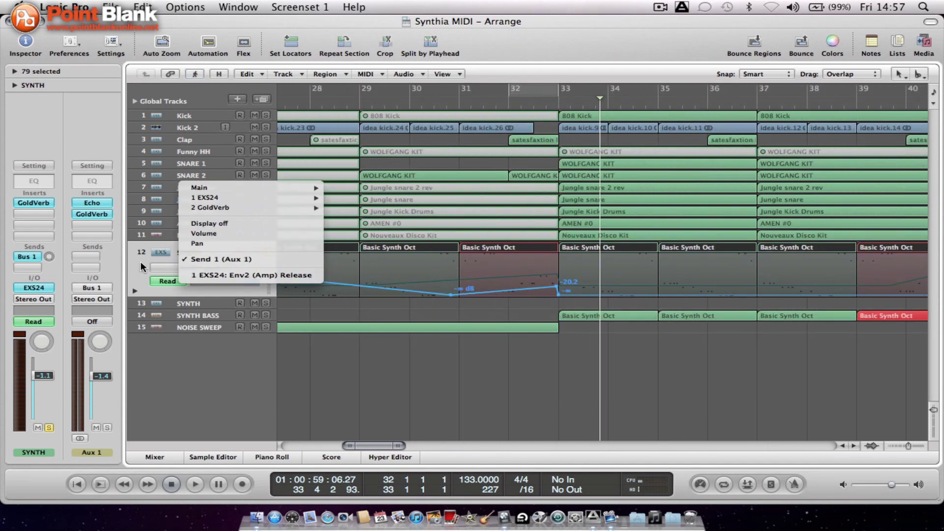
click(176, 267)
click(176, 266)
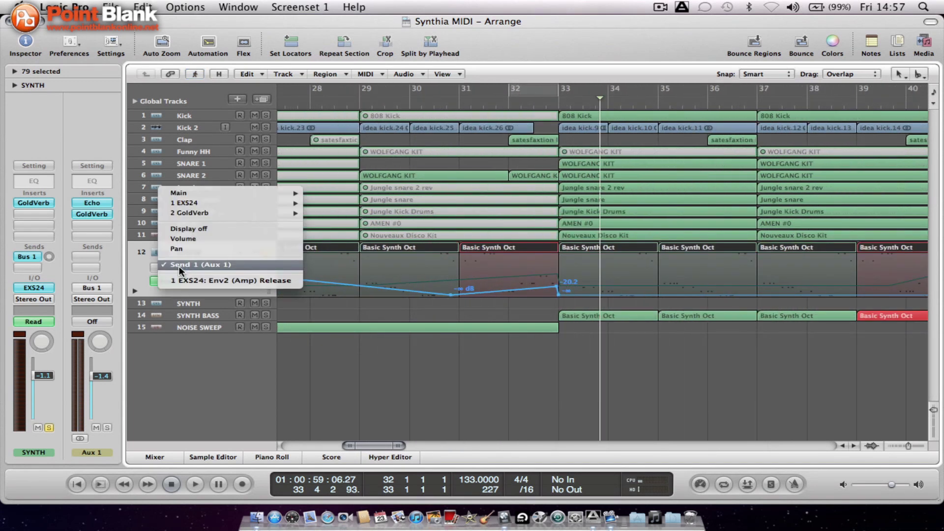
click(224, 279)
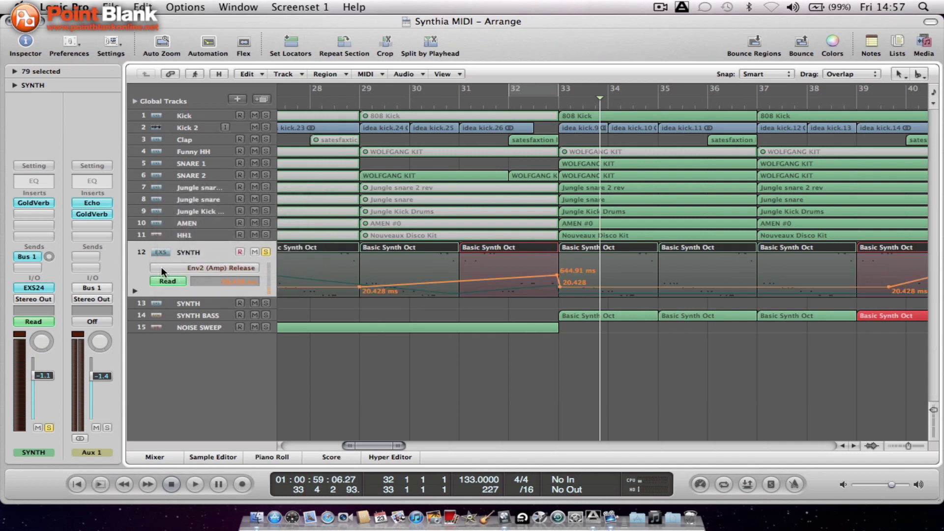
- Switch the automation lane of SYNTH track 12 back to Send 1 (Aux 1)
click(210, 266)
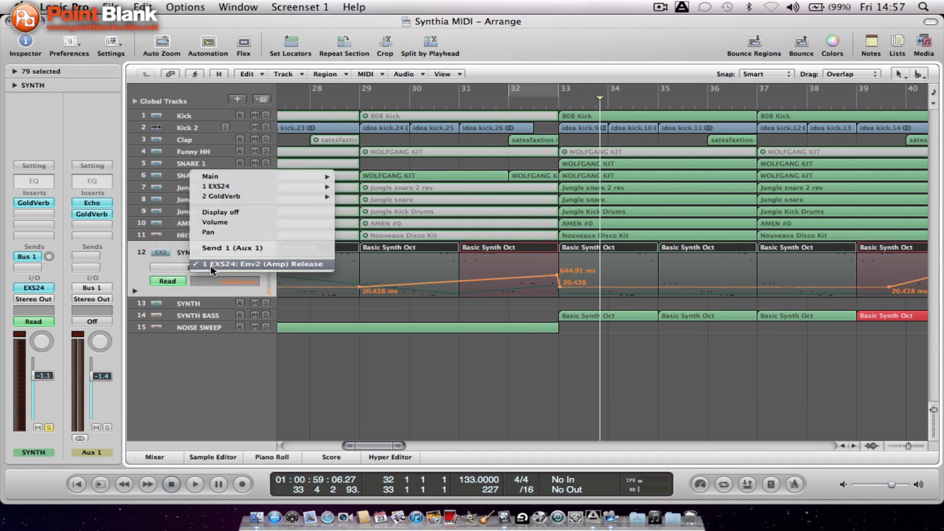
click(222, 250)
key(super+Left)
key(super+Left)
key(super+Left)
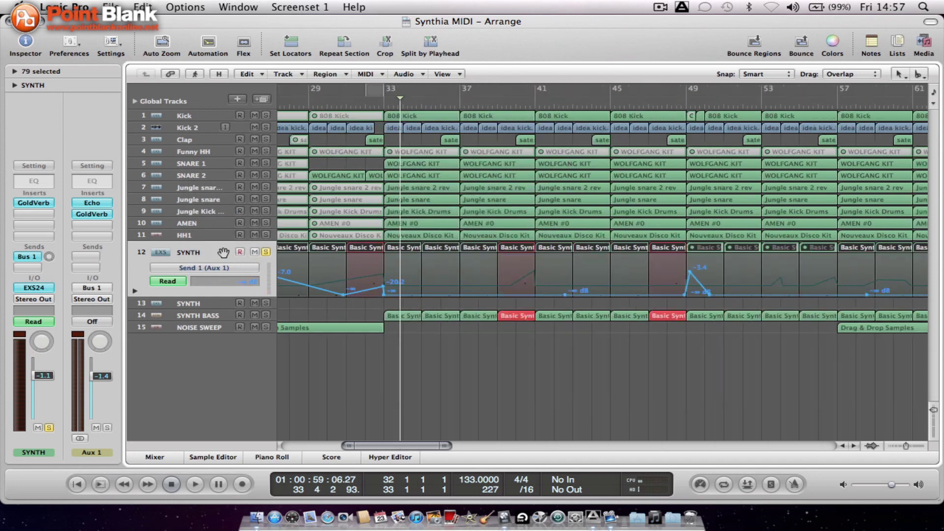
- Audition the soloed SYNTH track with its send automation across bar 33, stopping in bar 34
click(332, 105)
key(space)
key(super+Left)
key(super+Left)
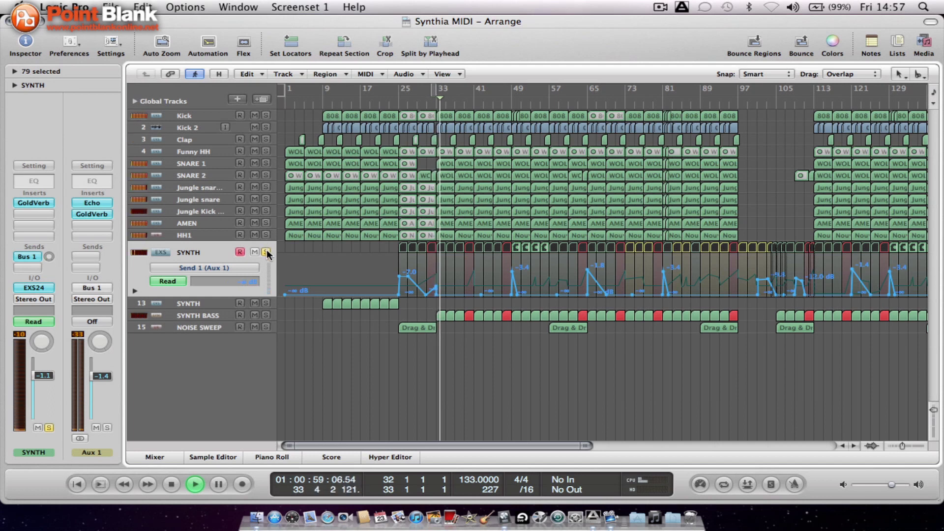
key(space)
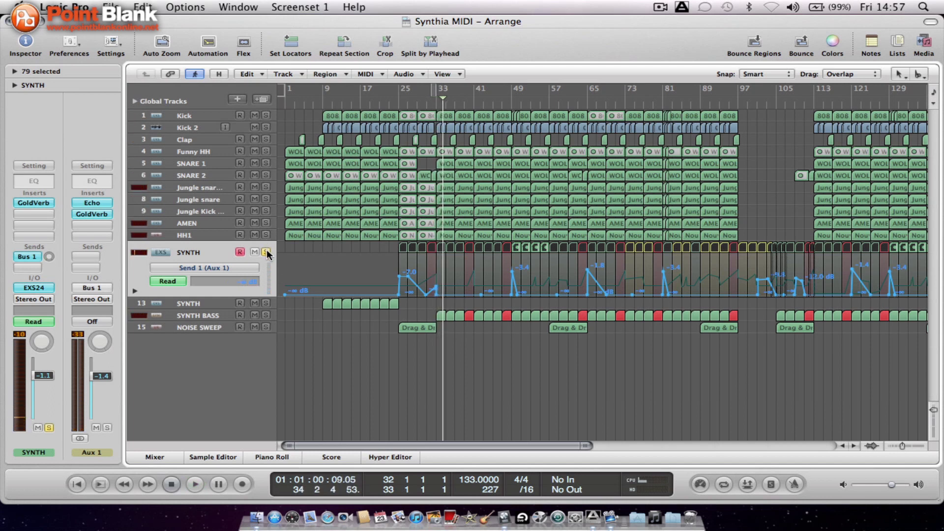
- Clear the SYNTH solo and play the full arrangement from bar 34, declining to move the automation data
key(super+Left)
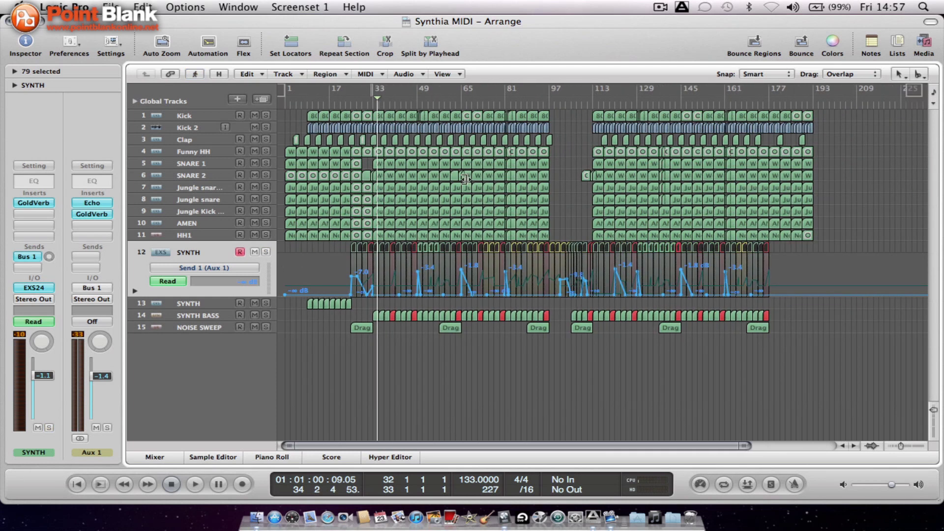
key(space)
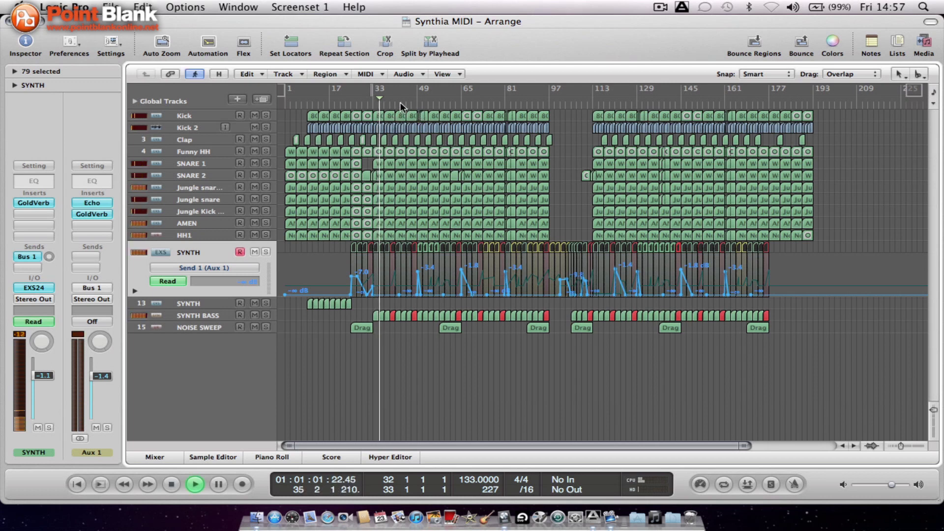
key(alt+Right)
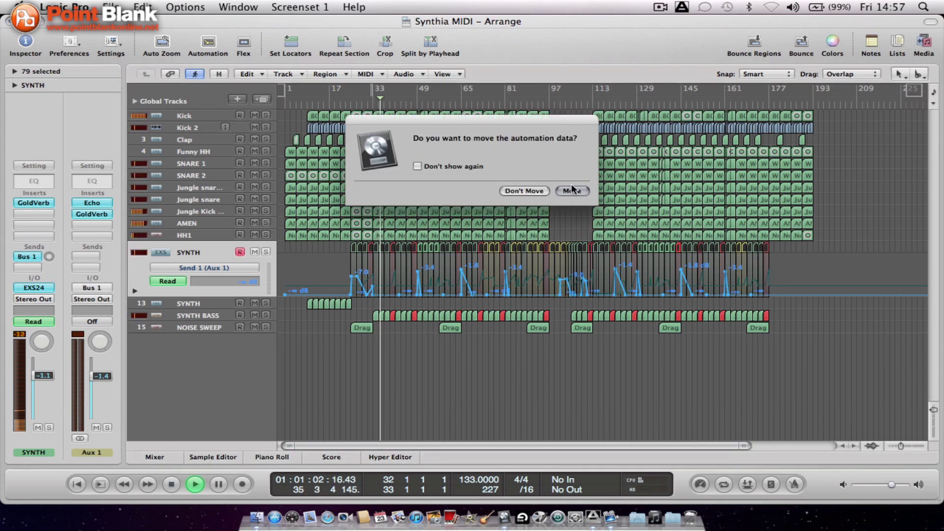
click(538, 191)
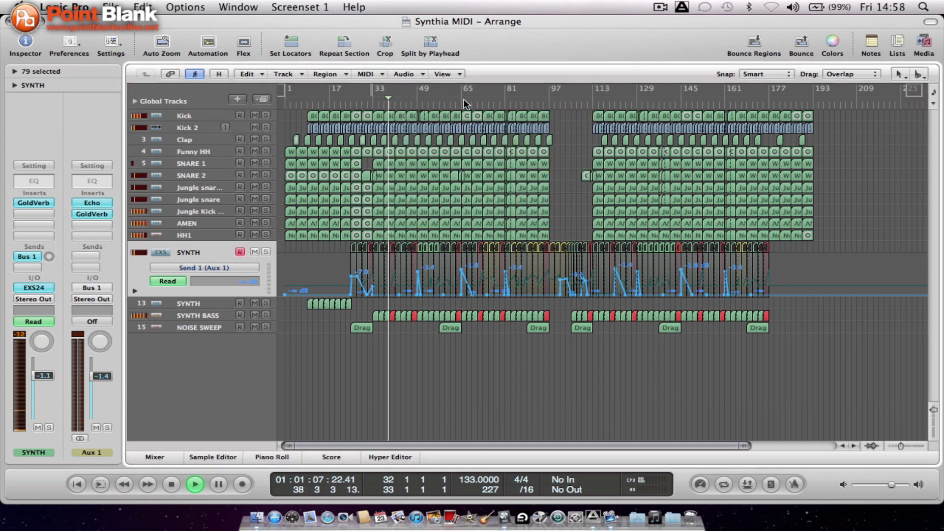
- Jump playback ahead to about bar 76 and stop in bar 78
scroll(496, 98, right, 3)
scroll(496, 97, left, 3)
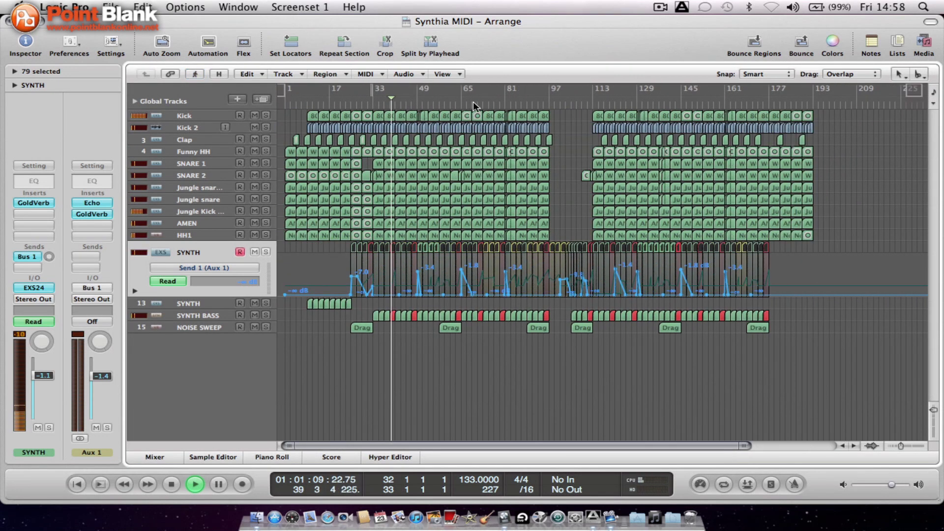
click(491, 102)
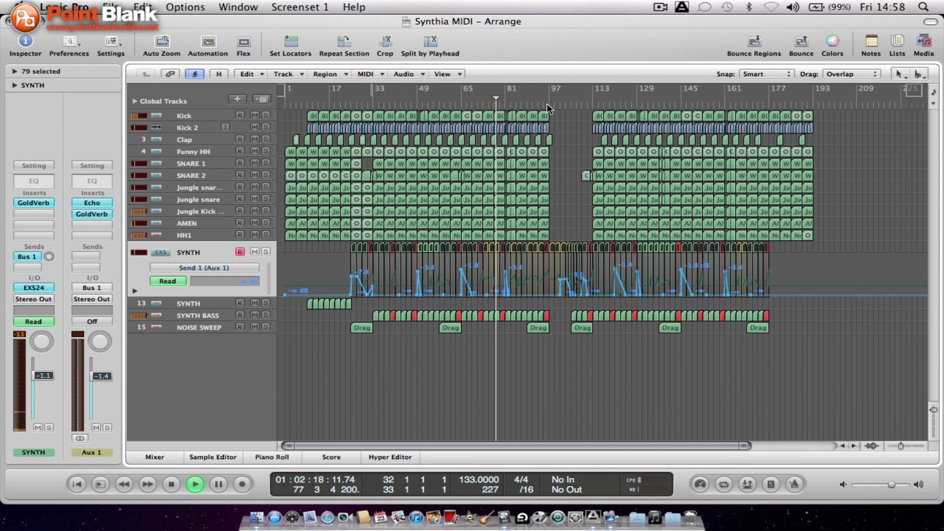
key(space)
- Solo SYNTH track 12 again and select its first yellow region at bar 73
click(265, 251)
key(super+Right)
click(475, 235)
key(super+Right)
key(super+Down)
key(super+Down)
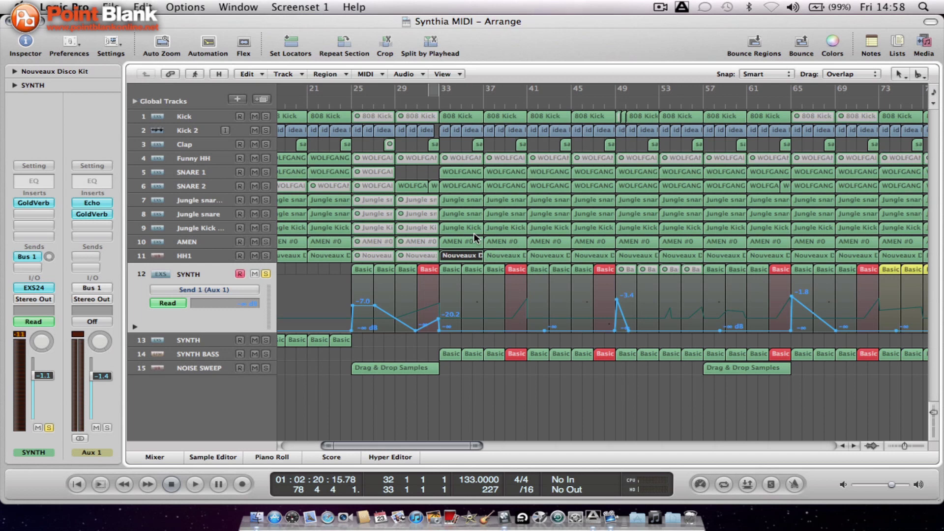
key(super+Left)
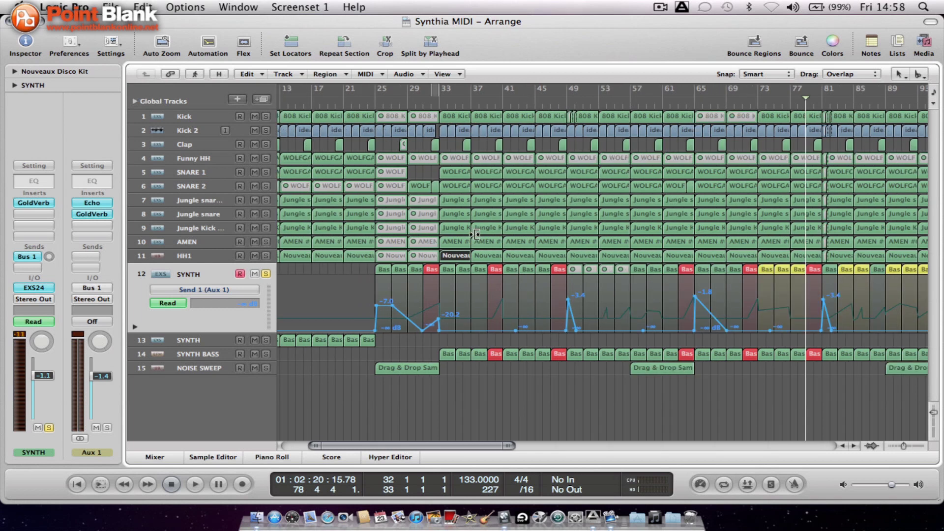
click(765, 270)
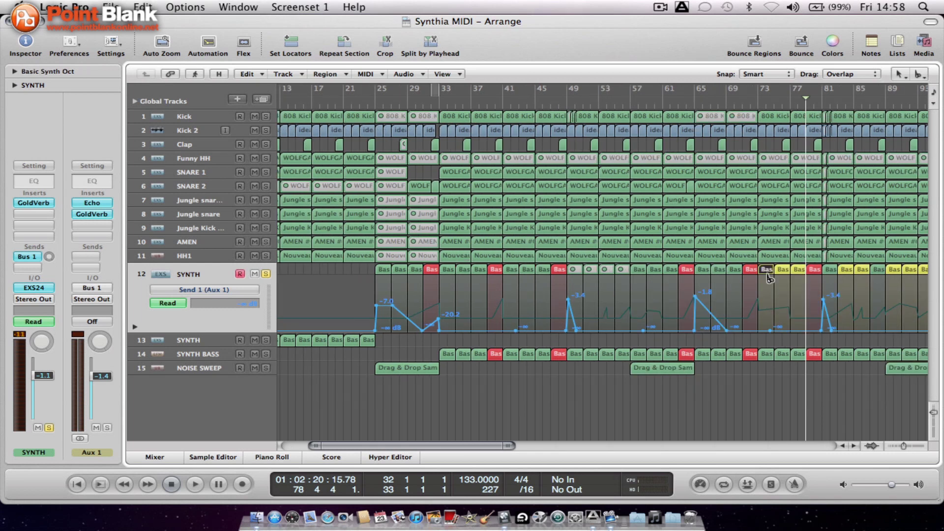
- Examine the notes of the yellow SYNTH region at bar 73 in the Piano Roll, then close it
double_click(767, 270)
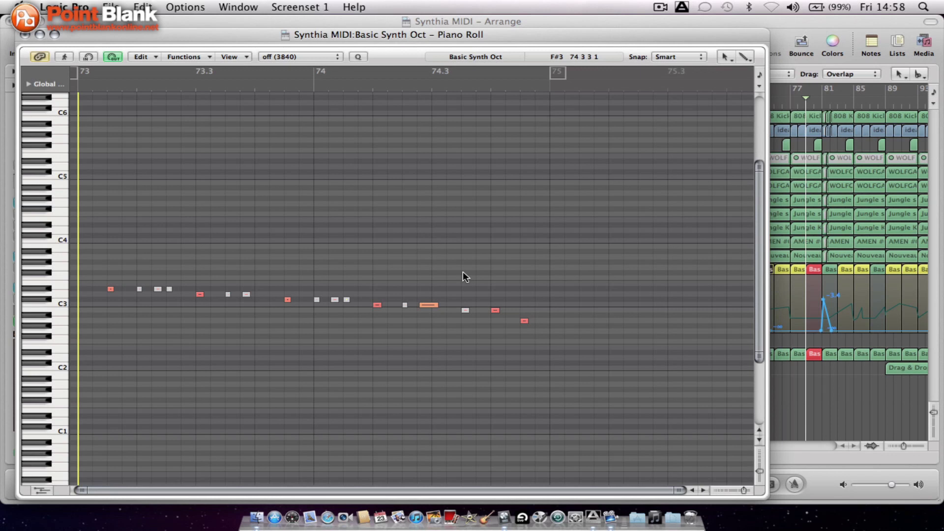
ctrl+alt+click(164, 310)
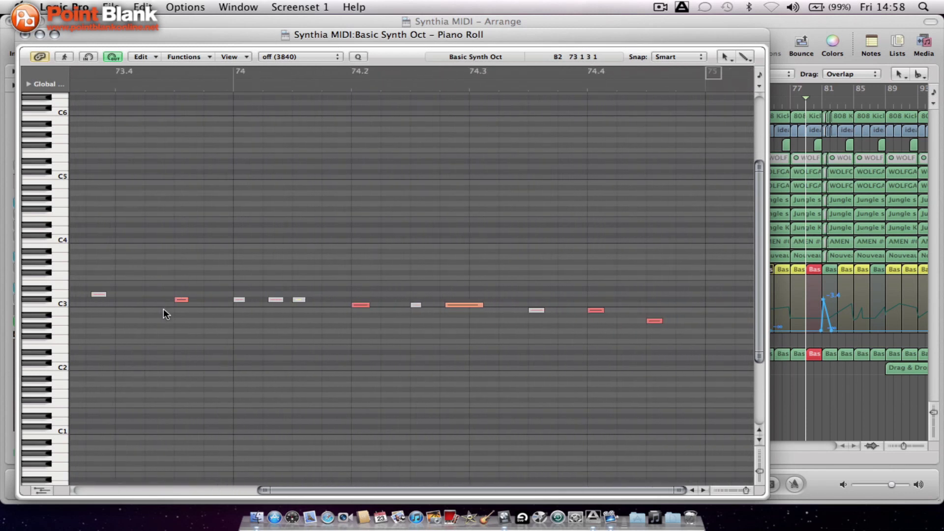
scroll(163, 308, left, 5)
click(24, 35)
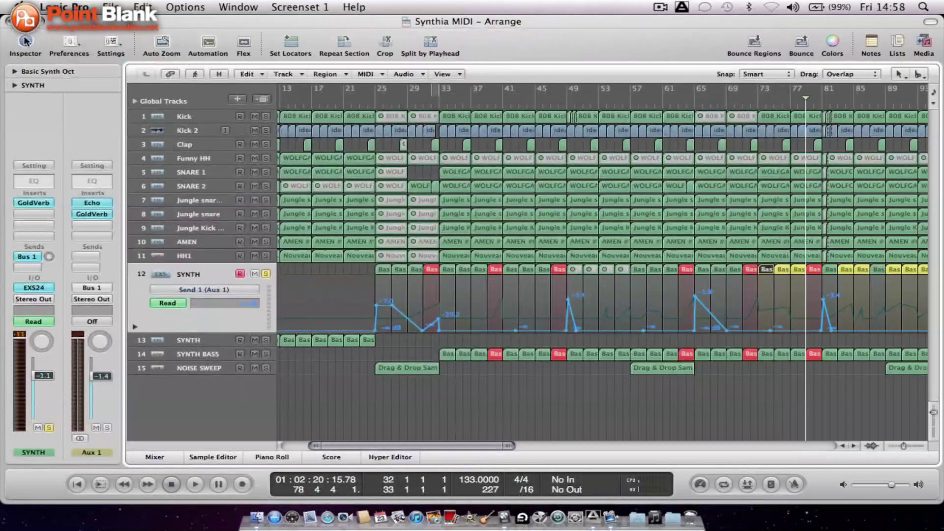
- Cycle bars 73 to 82 and audition the soloed SYNTH regions there, stopping in bar 80
drag(757, 92, 828, 97)
key(space)
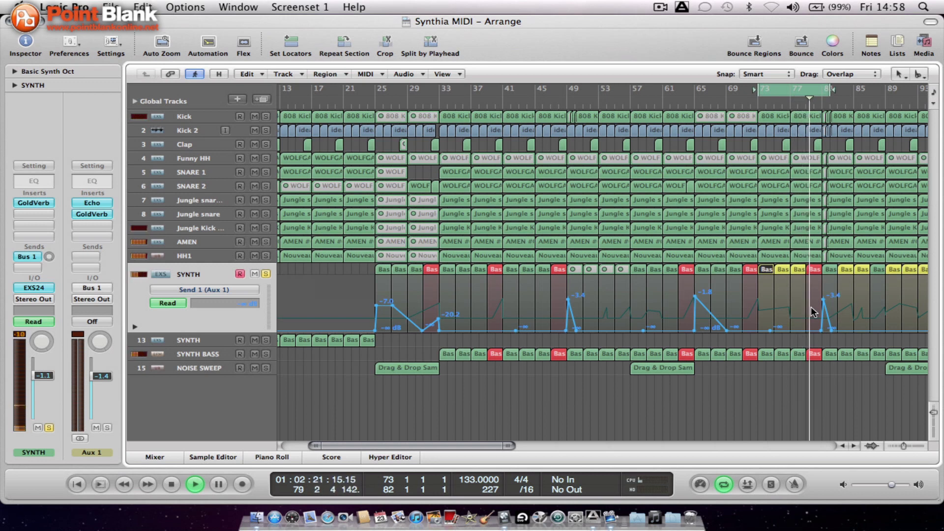
key(space)
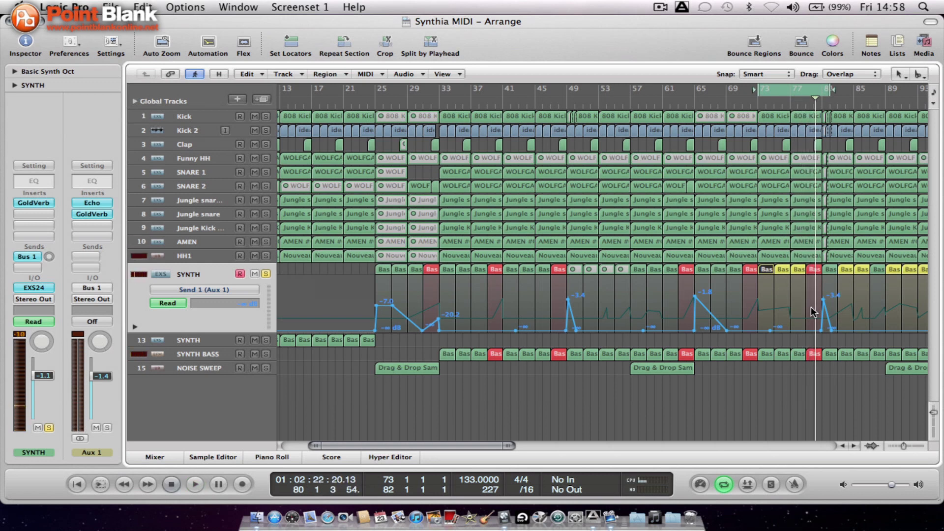
- Turn off cycling and play the soloed SYNTH track from just before the breakdown at bar 97
key(ctrl+Left)
key(ctrl+Left)
key(ctrl+Left)
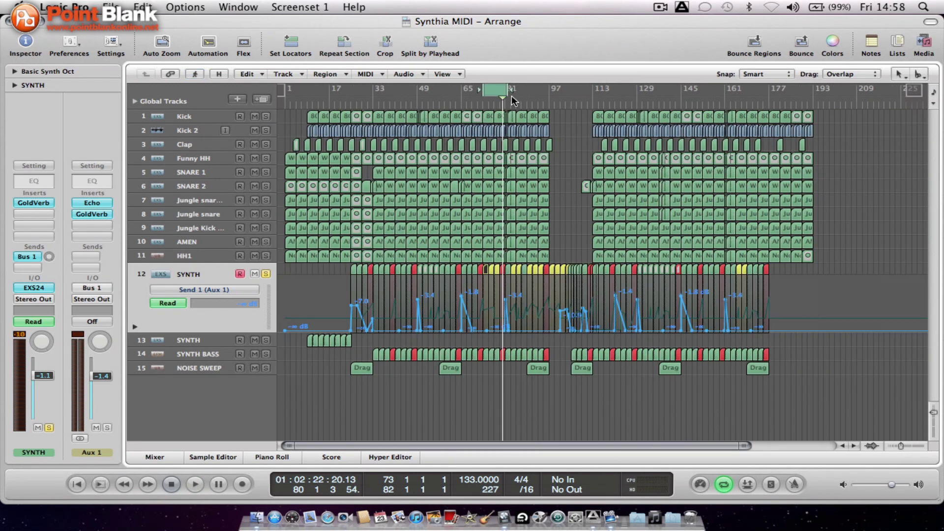
ctrl+alt+click(473, 320)
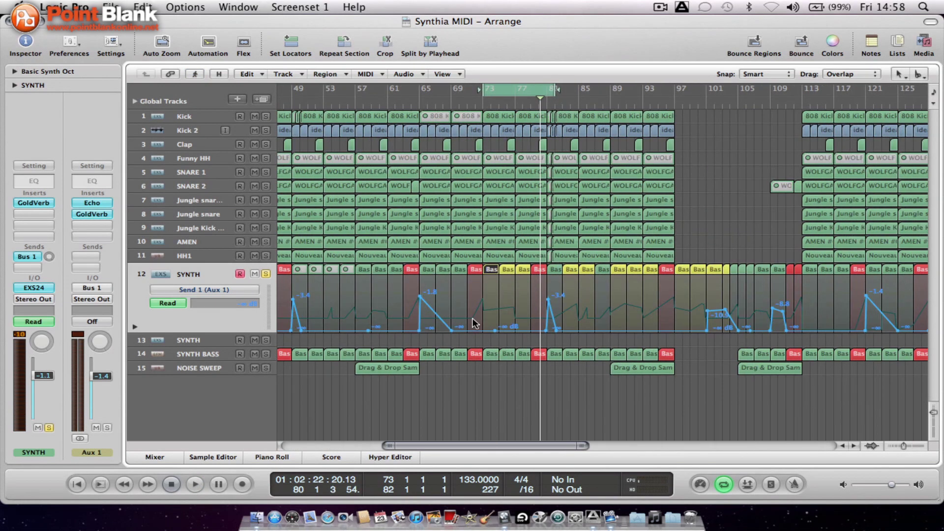
ctrl+alt+click(474, 320)
ctrl+alt+click(473, 320)
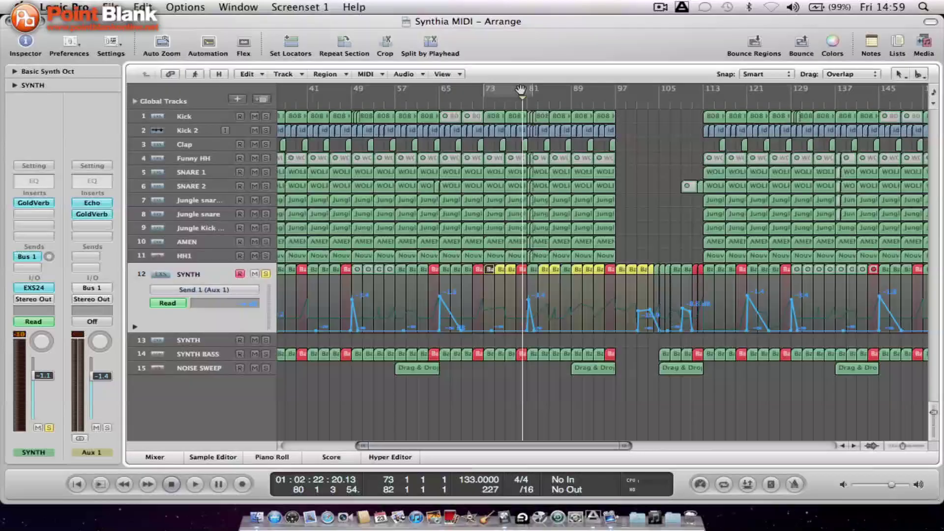
key(ctrl+Left)
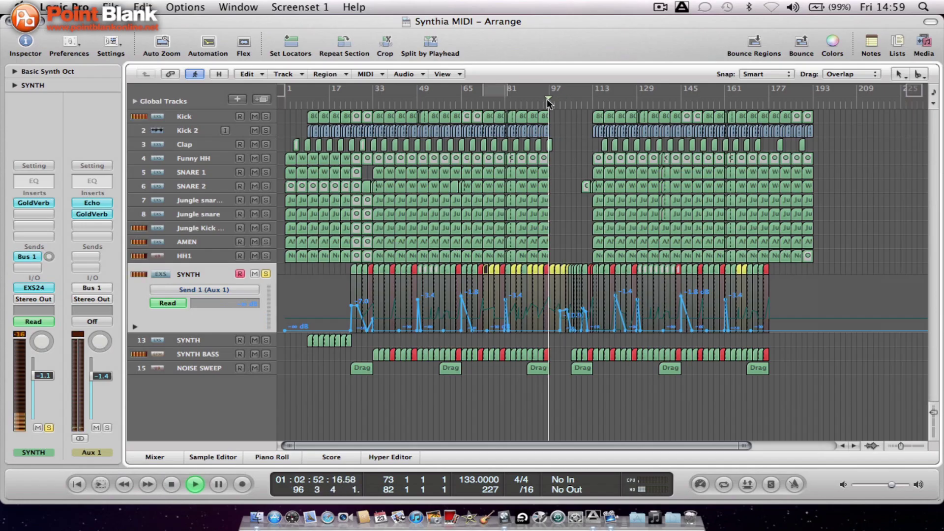
- Clear the SYNTH solo during playback and audition the breakdown from about bar 103, stopping in bar 107
click(265, 274)
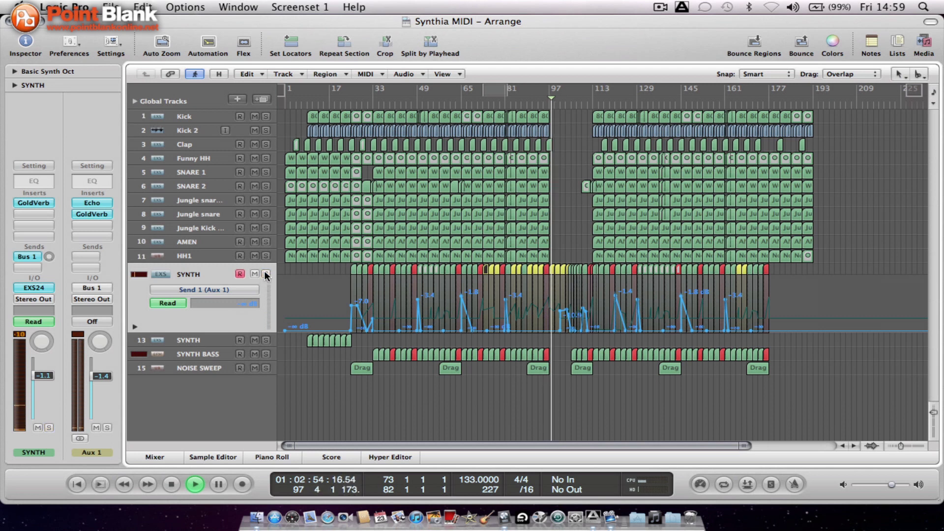
scroll(442, 263, right, 5)
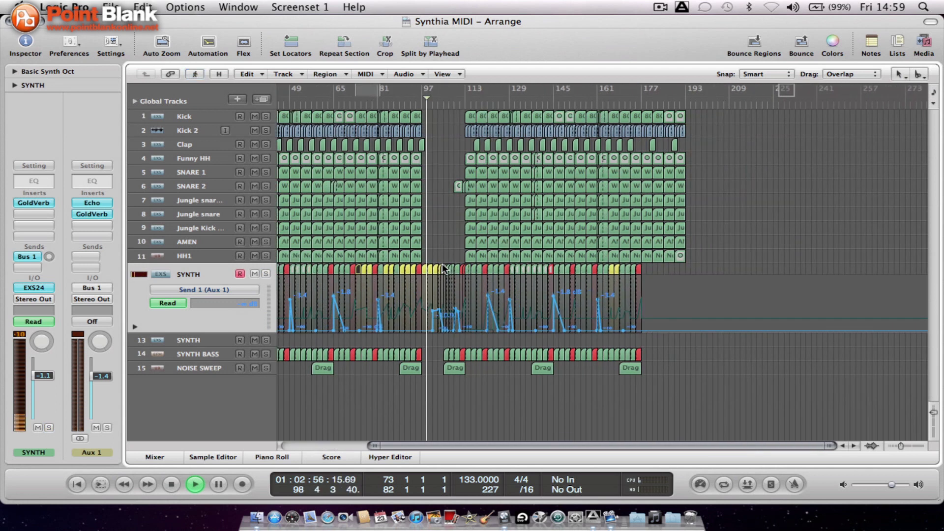
click(439, 105)
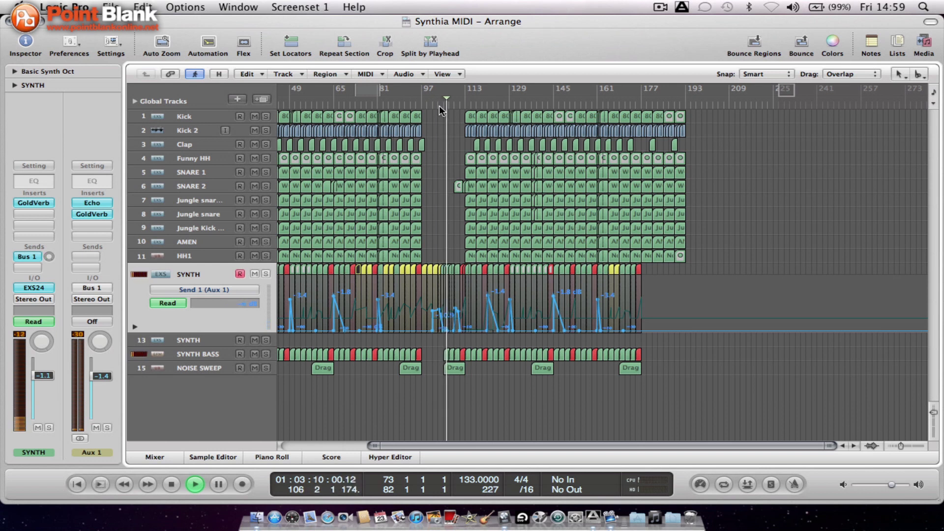
key(space)
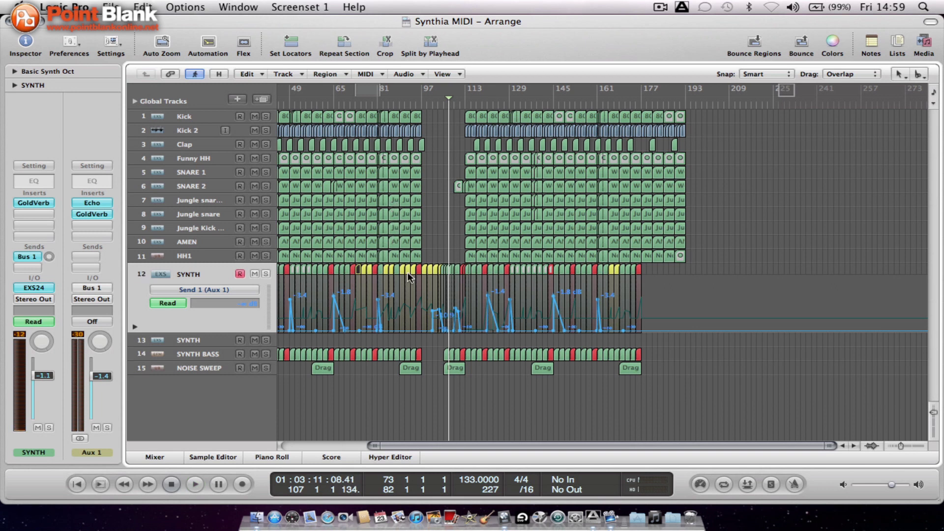
- Play the full arrangement from about bar 105 into bar 114, then select SYNTH BASS track 14 to show its volume lane
double_click(443, 104)
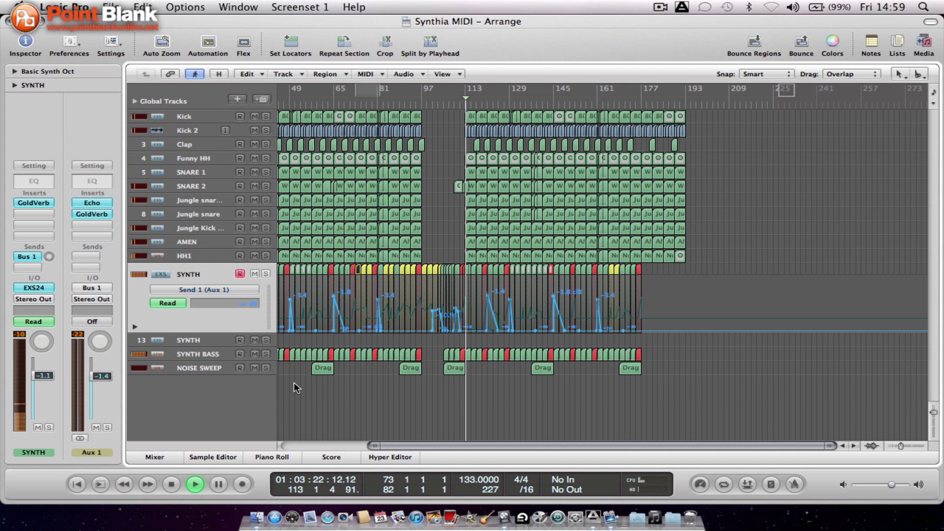
key(space)
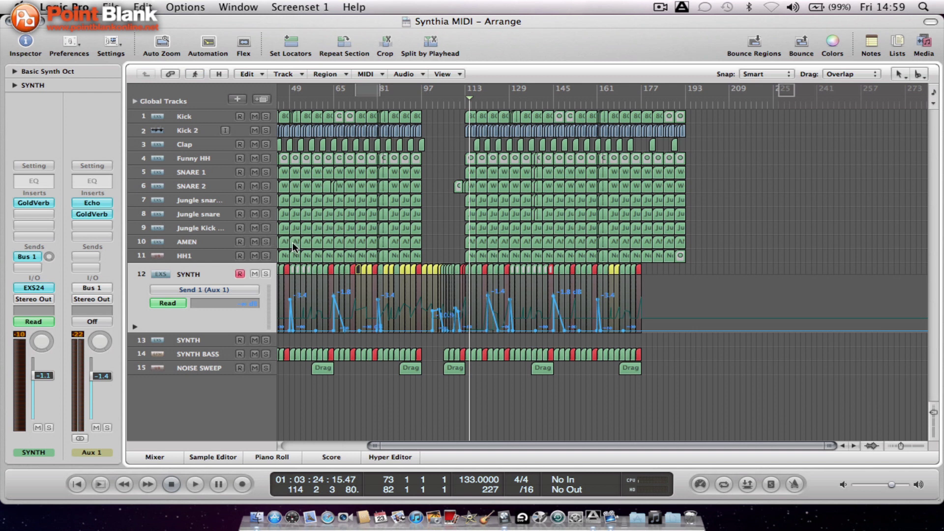
click(182, 353)
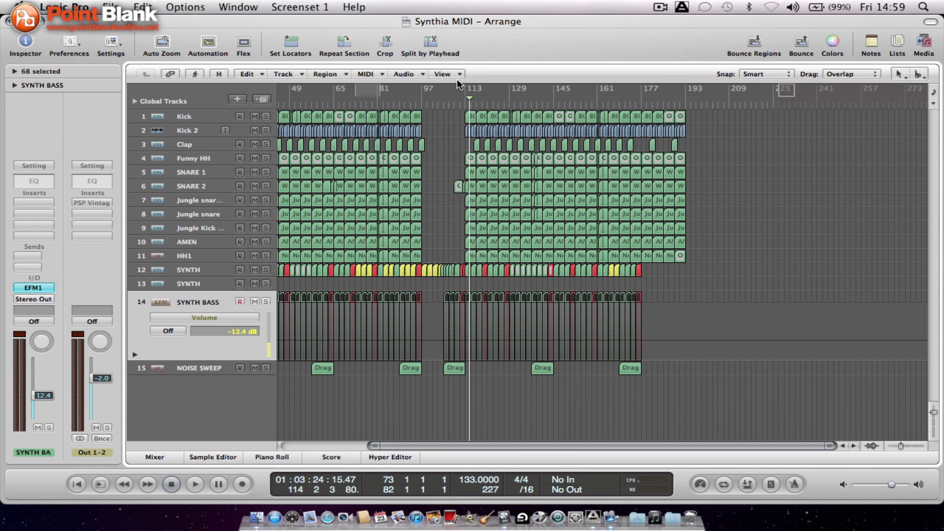
scroll(417, 157, left, 5)
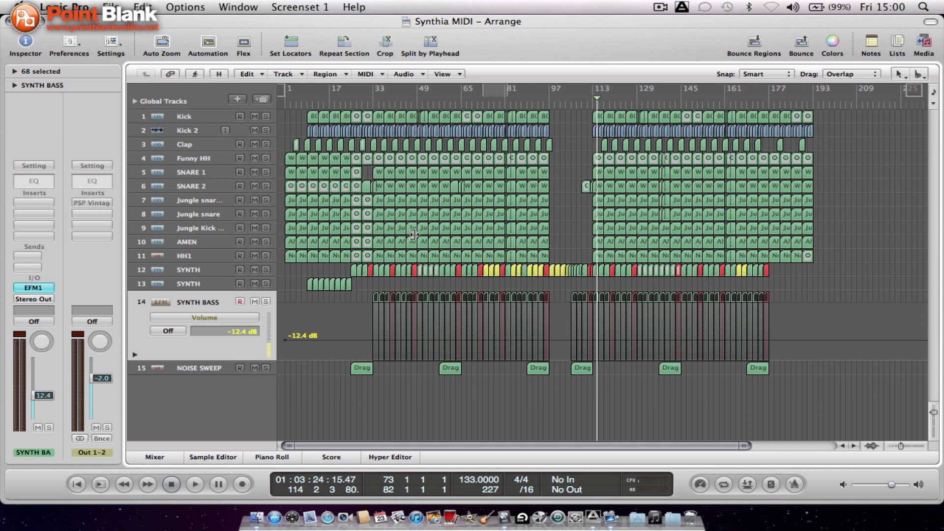
- Open the recent project Synthia Audio arr, closing Synthia MIDI without saving and skipping the missing file Synthia_Noise Sweep1NoSend.aif
key(super+m)
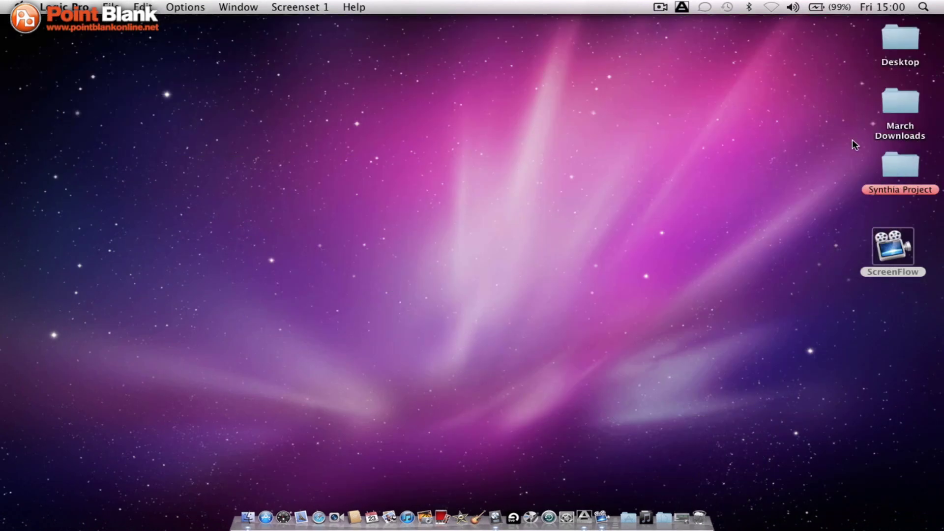
click(649, 491)
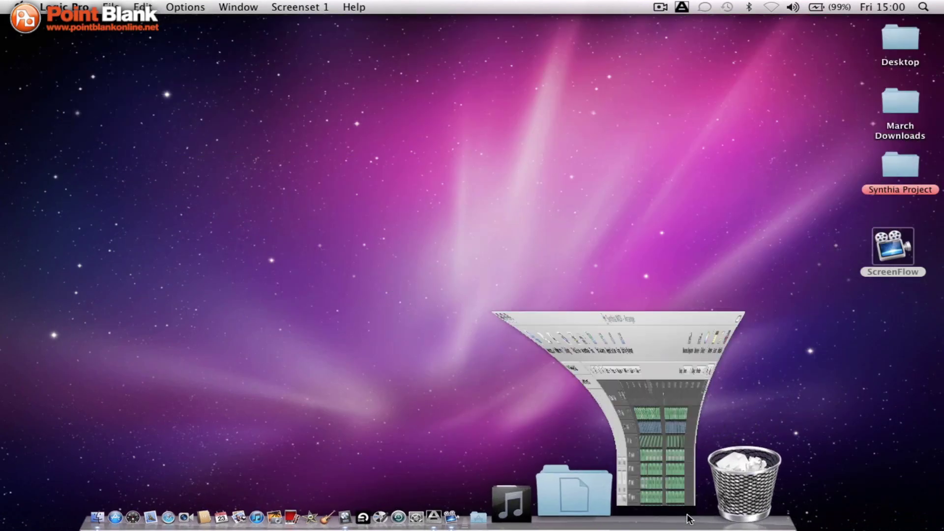
click(112, 7)
mouse_move(150, 48)
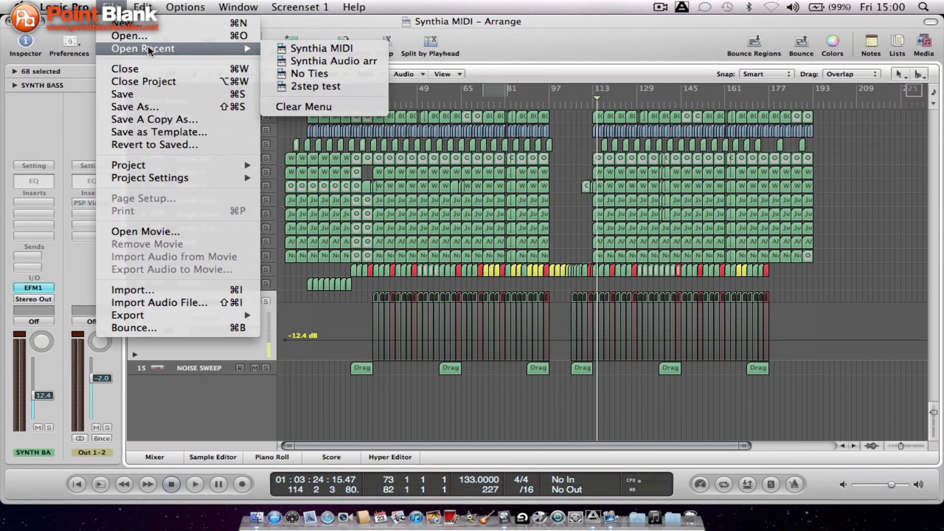
click(315, 61)
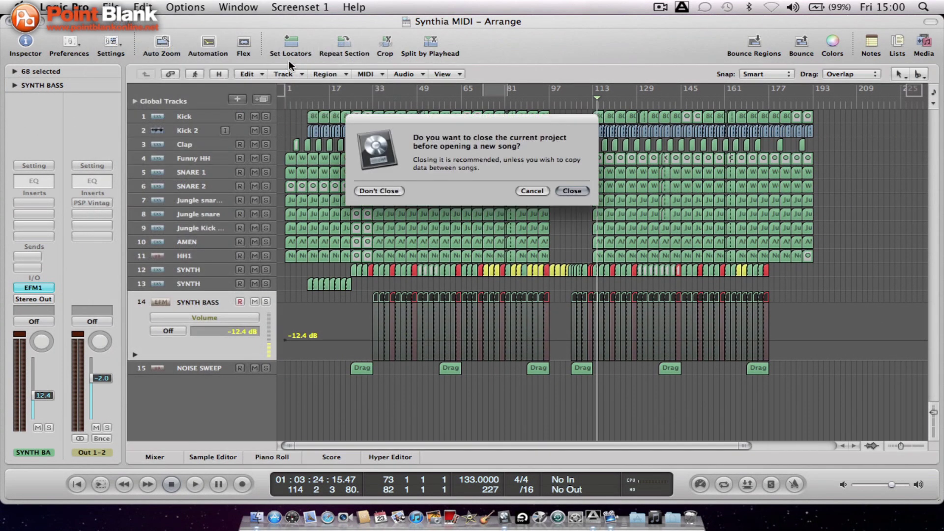
click(581, 194)
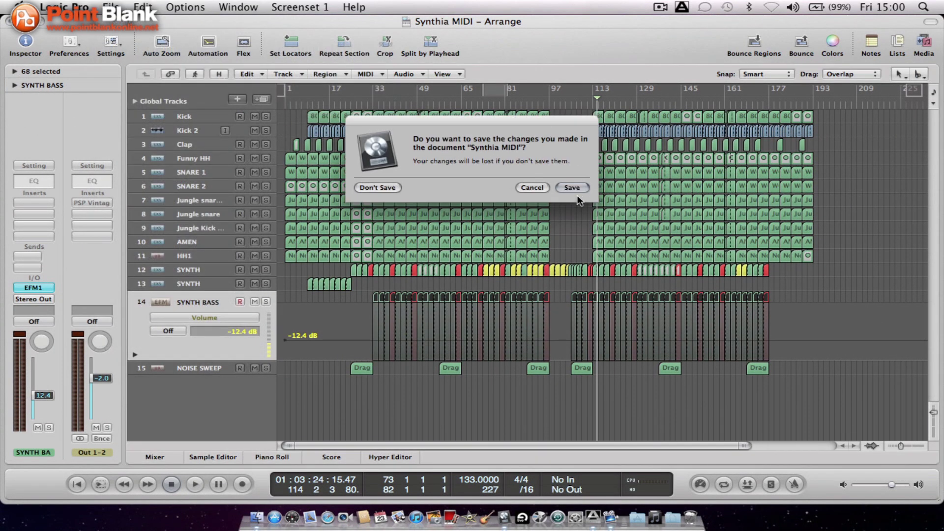
click(376, 188)
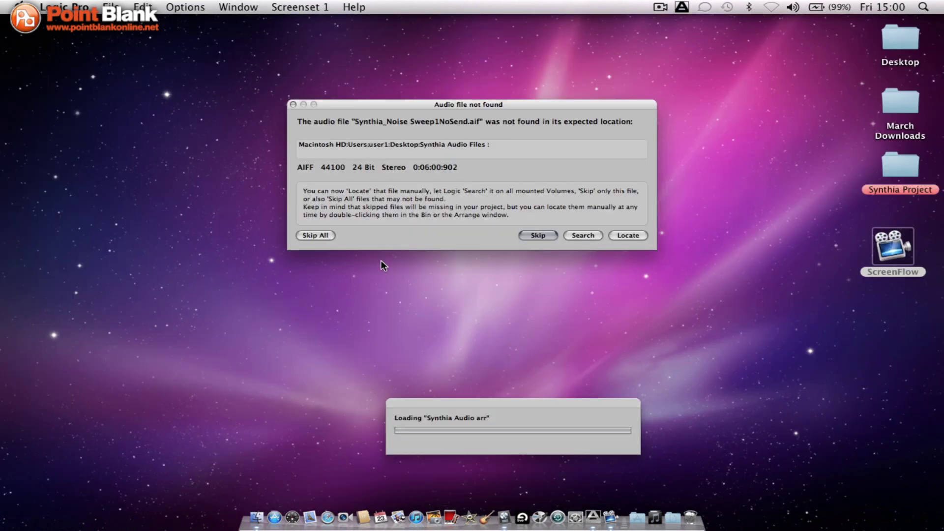
click(538, 235)
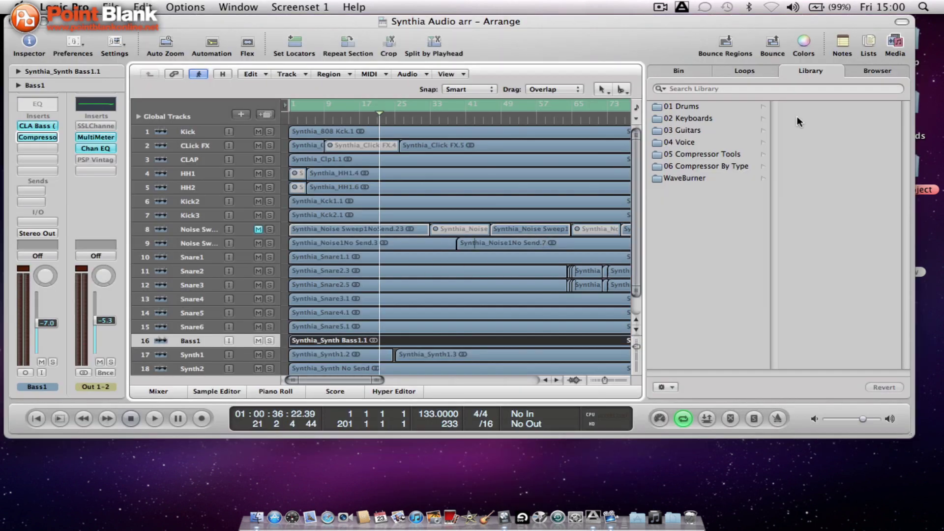
- Hide the media area and enlarge the Arrange window so all 19 audio tracks fit across their full length
click(900, 41)
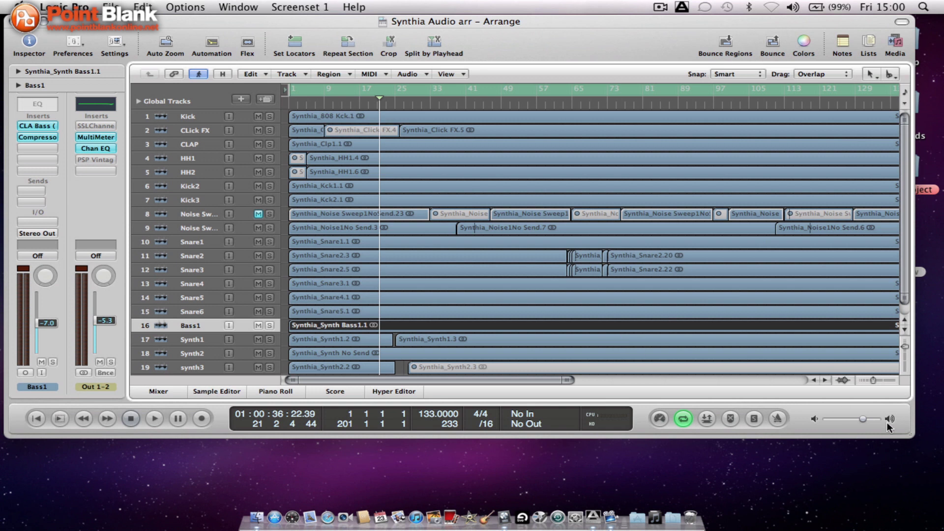
drag(910, 439, 938, 504)
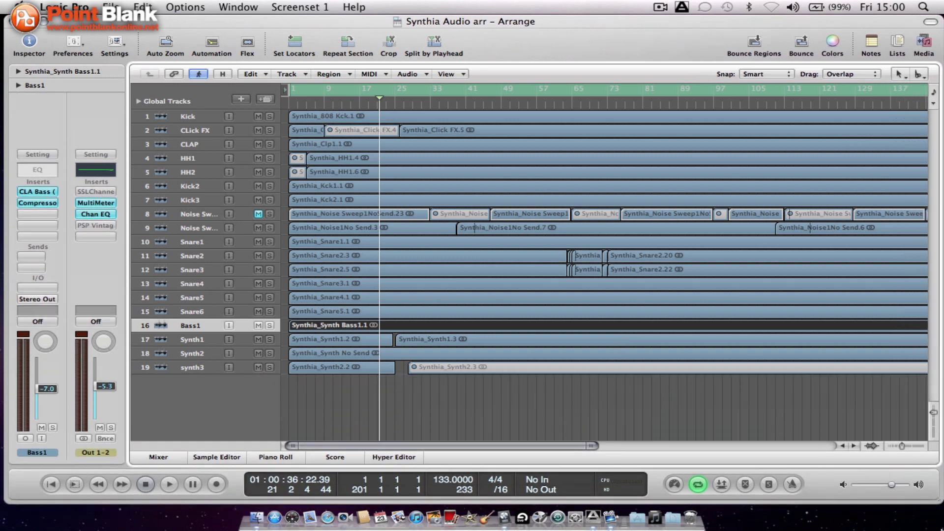
ctrl+alt+click(698, 426)
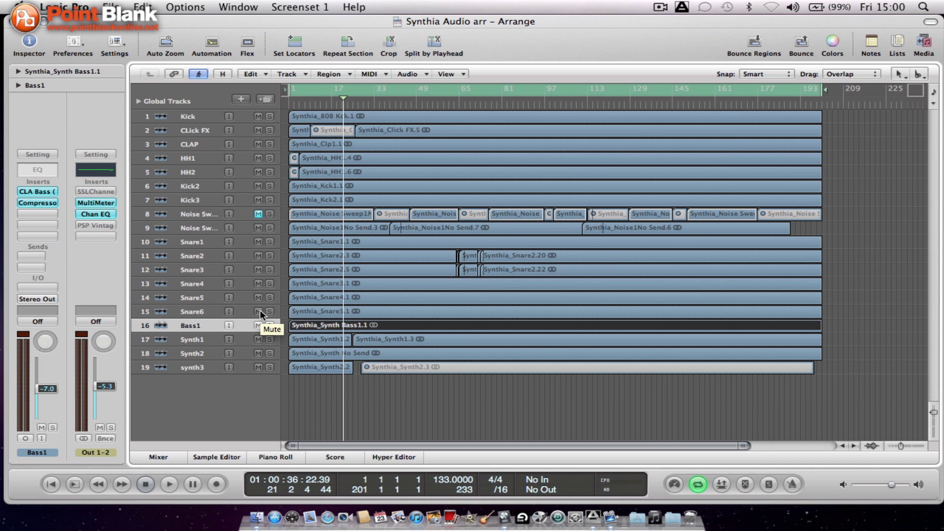
- Select the Kick audio track to show its channel strip and insert effects
click(194, 115)
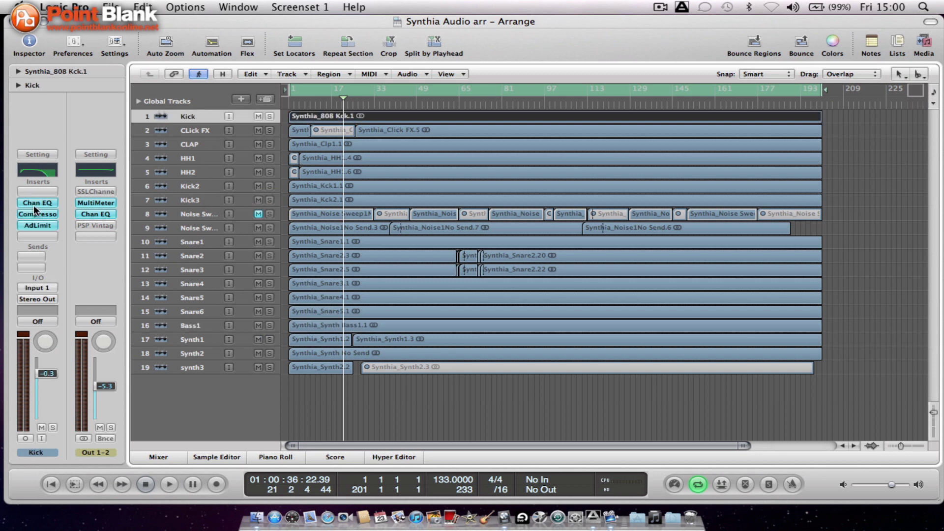